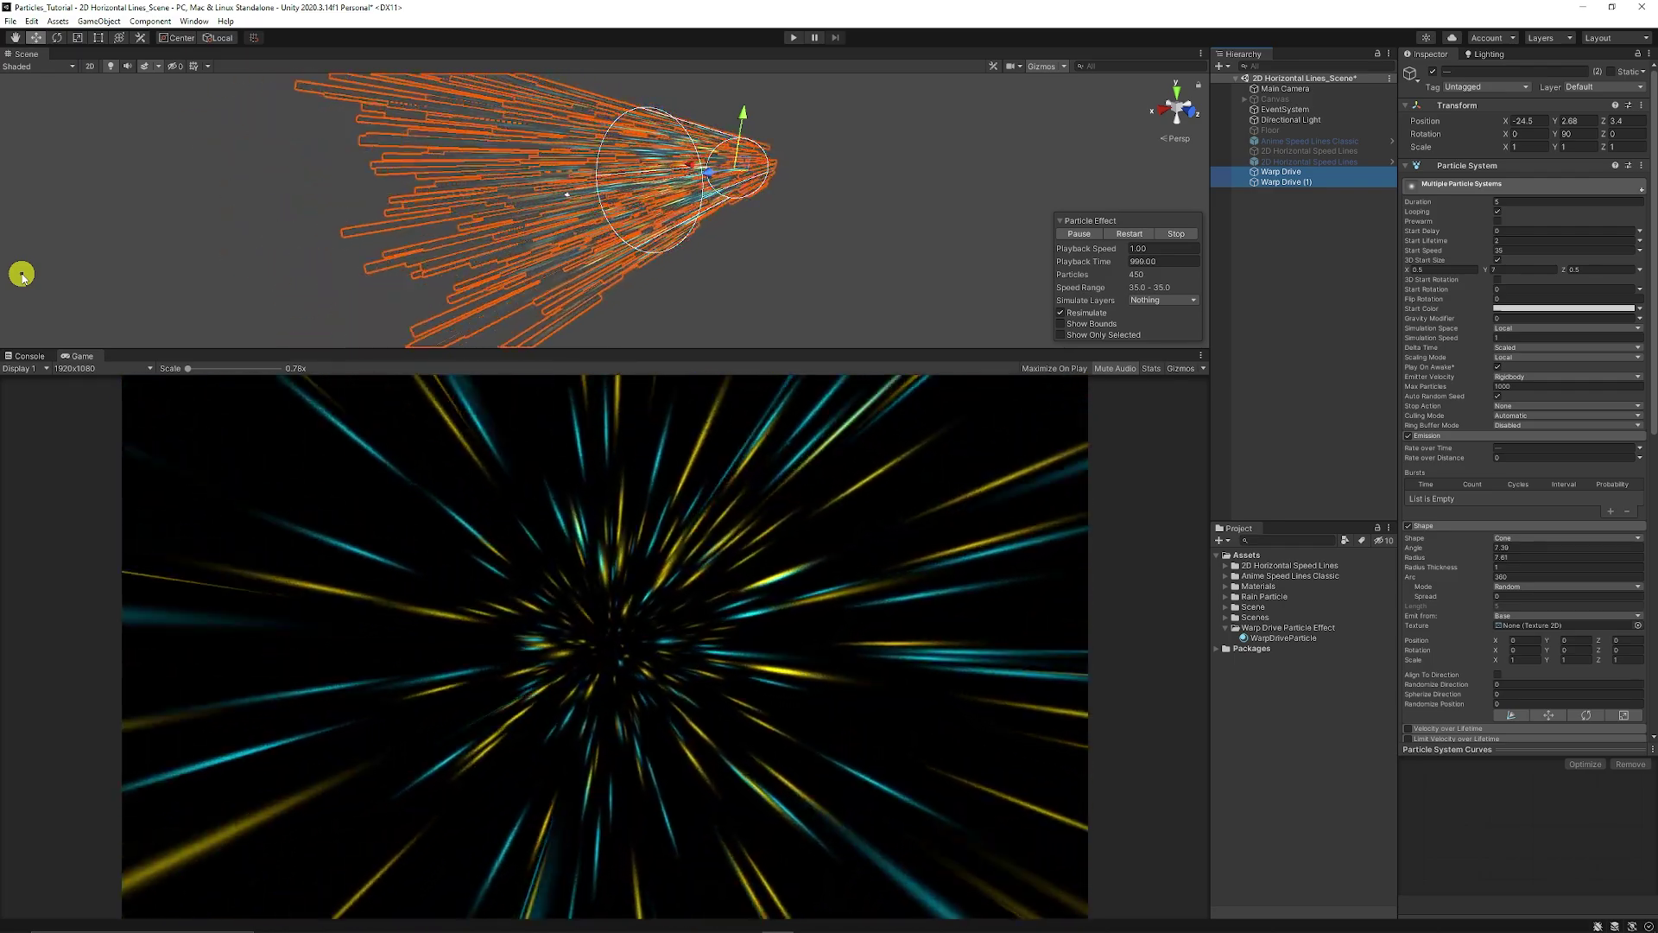
# Create a new particle system in the scene and name it Warp Drive
pyautogui.click(1301, 278)
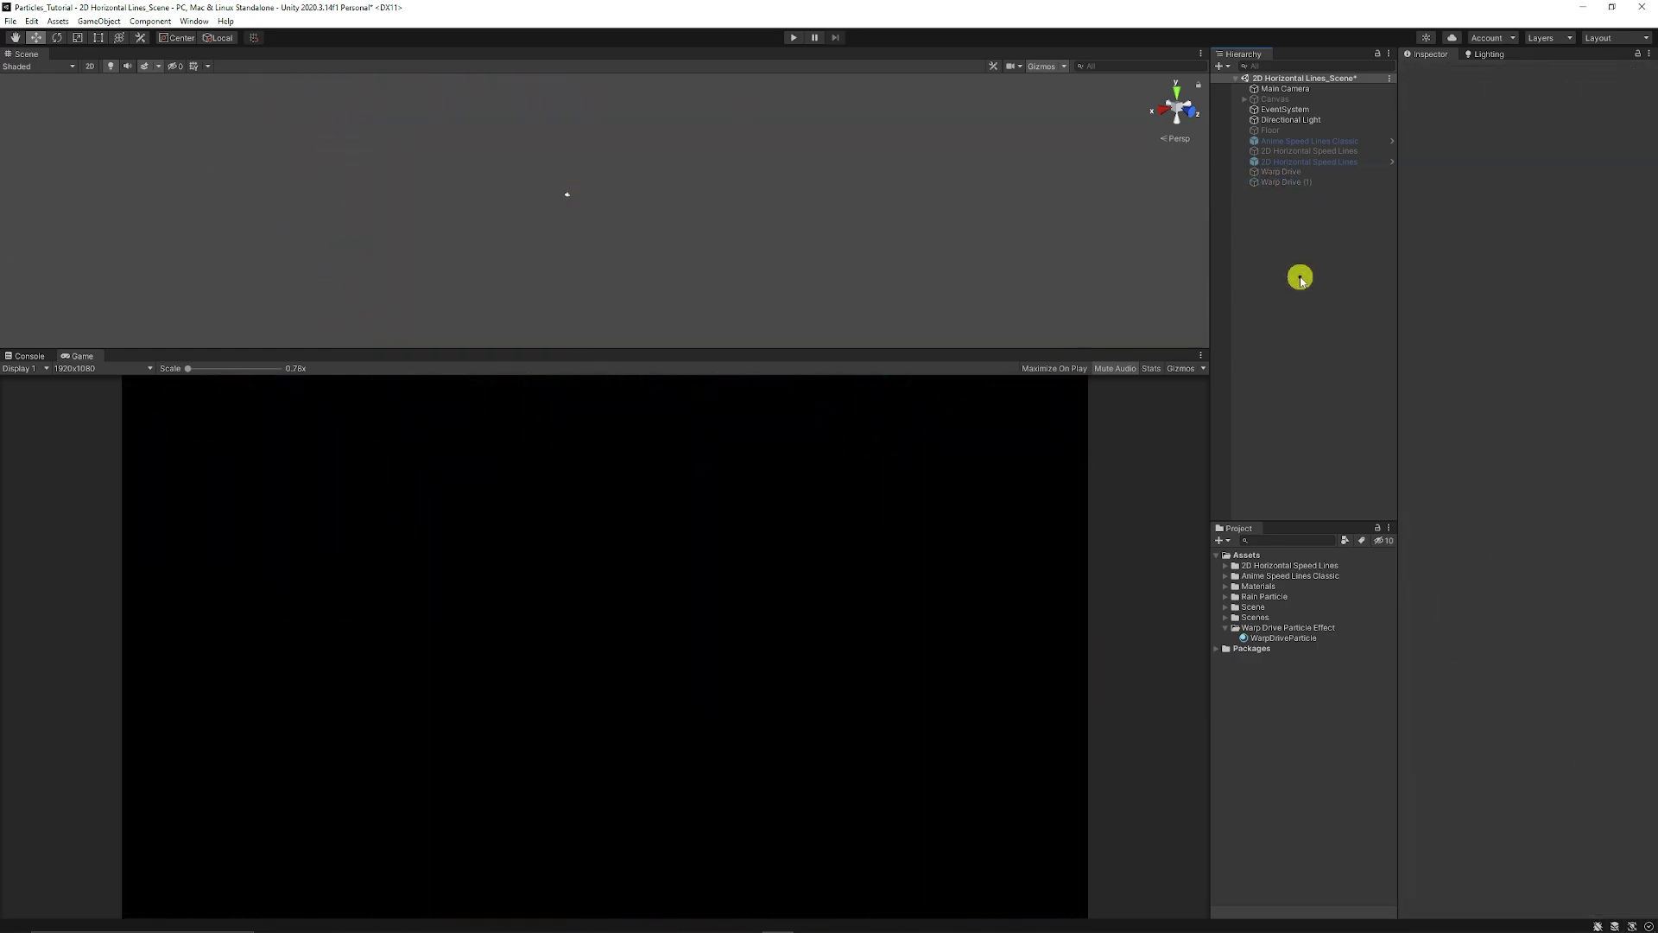
pyautogui.rightClick(1302, 257)
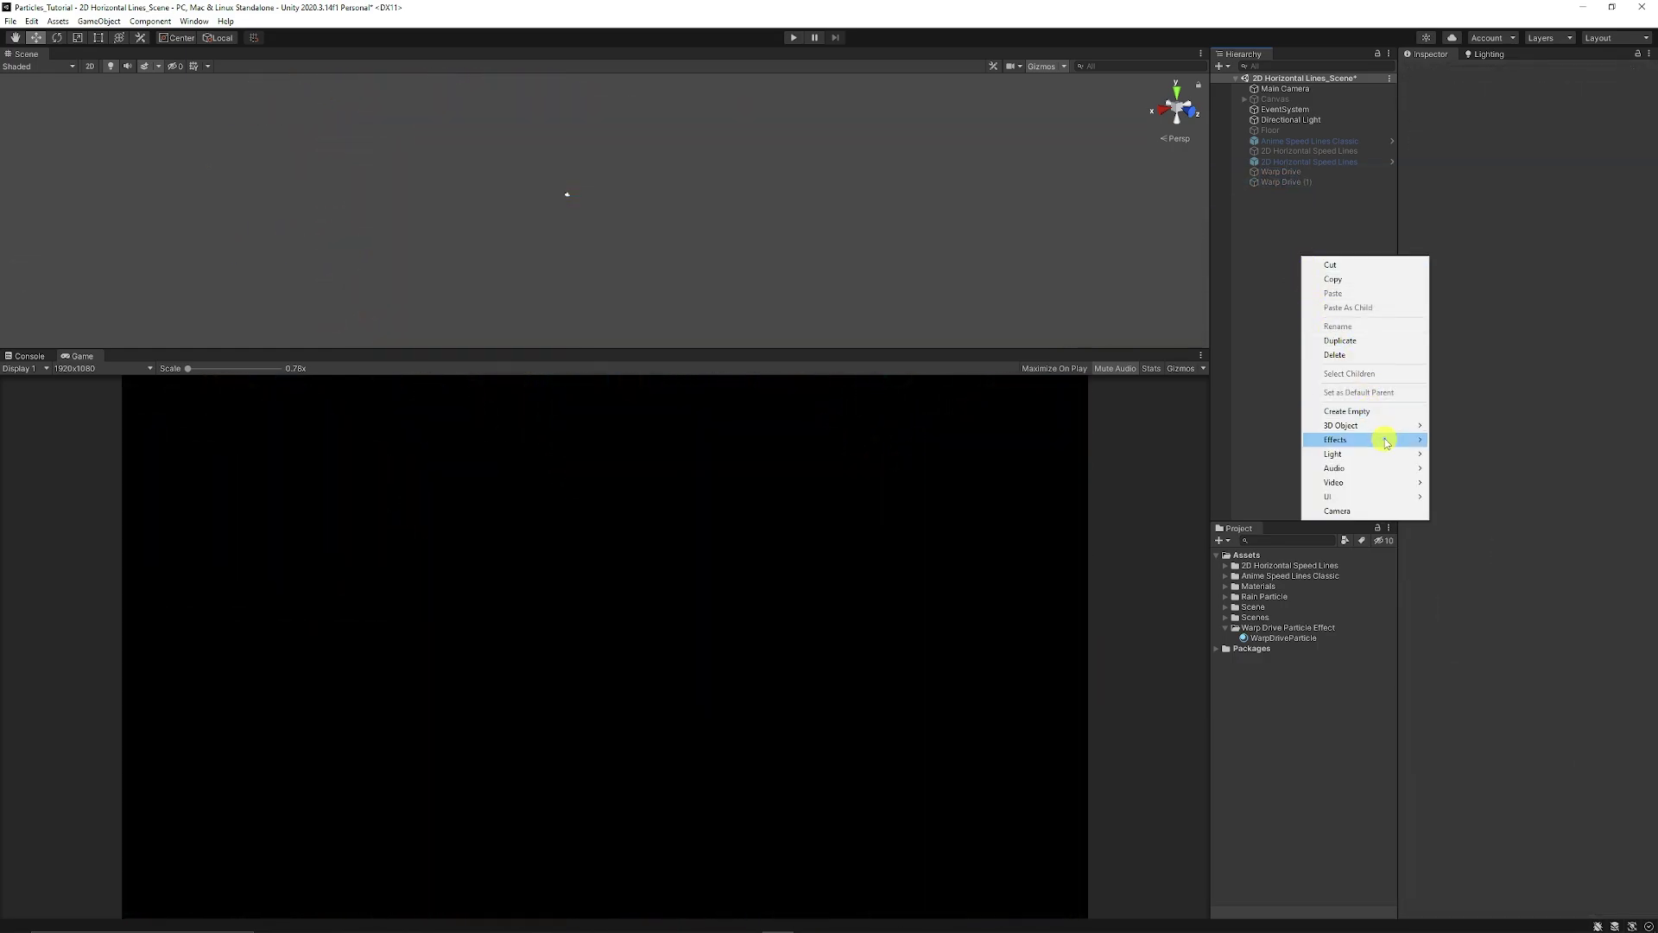
pyautogui.click(1458, 441)
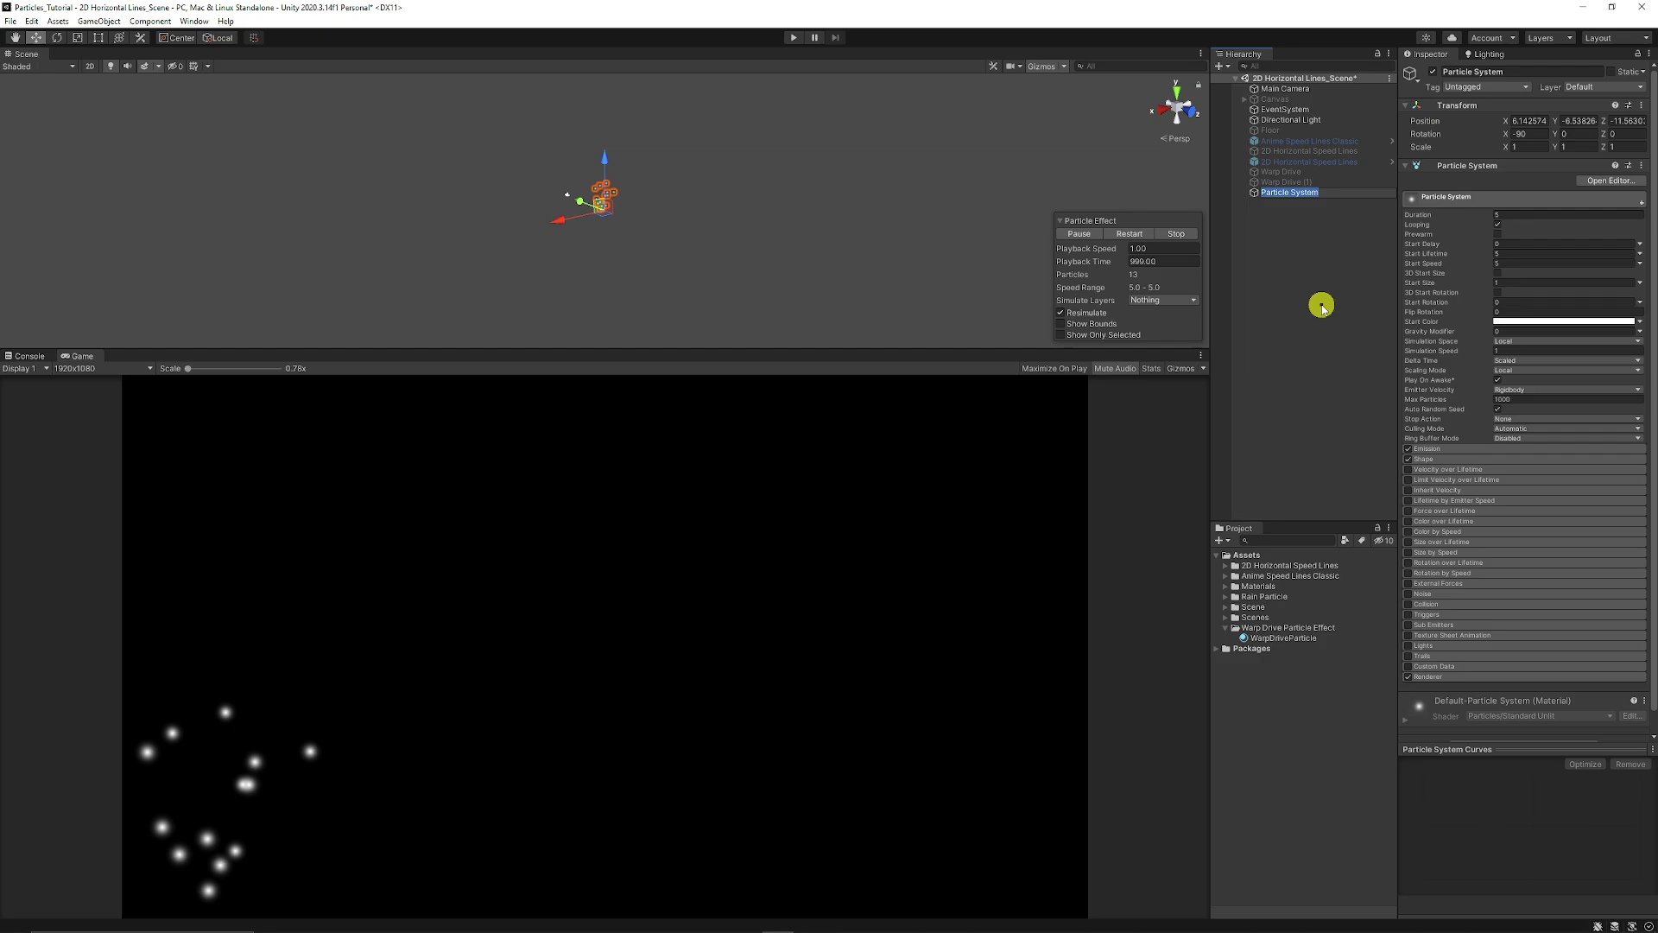
pyautogui.write('Warp Drive')
pyautogui.press('Return')
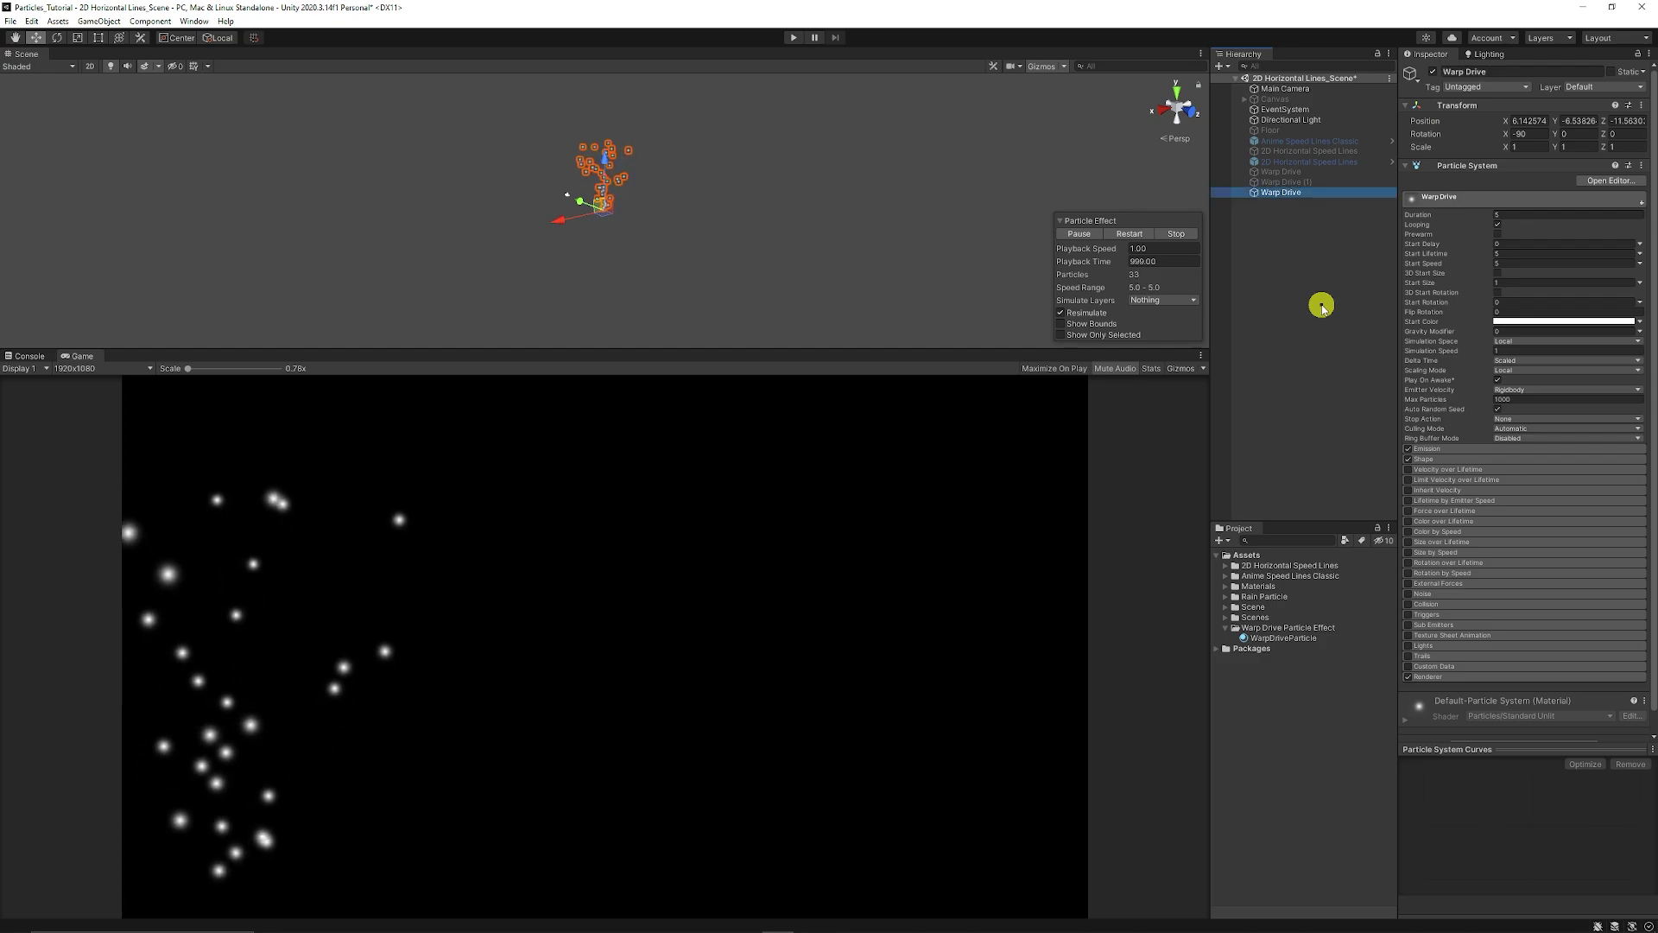
# Reset the Warp Drive object's transform to its default position and rotation
pyautogui.rightClick(1404, 102)
pyautogui.click(1429, 113)
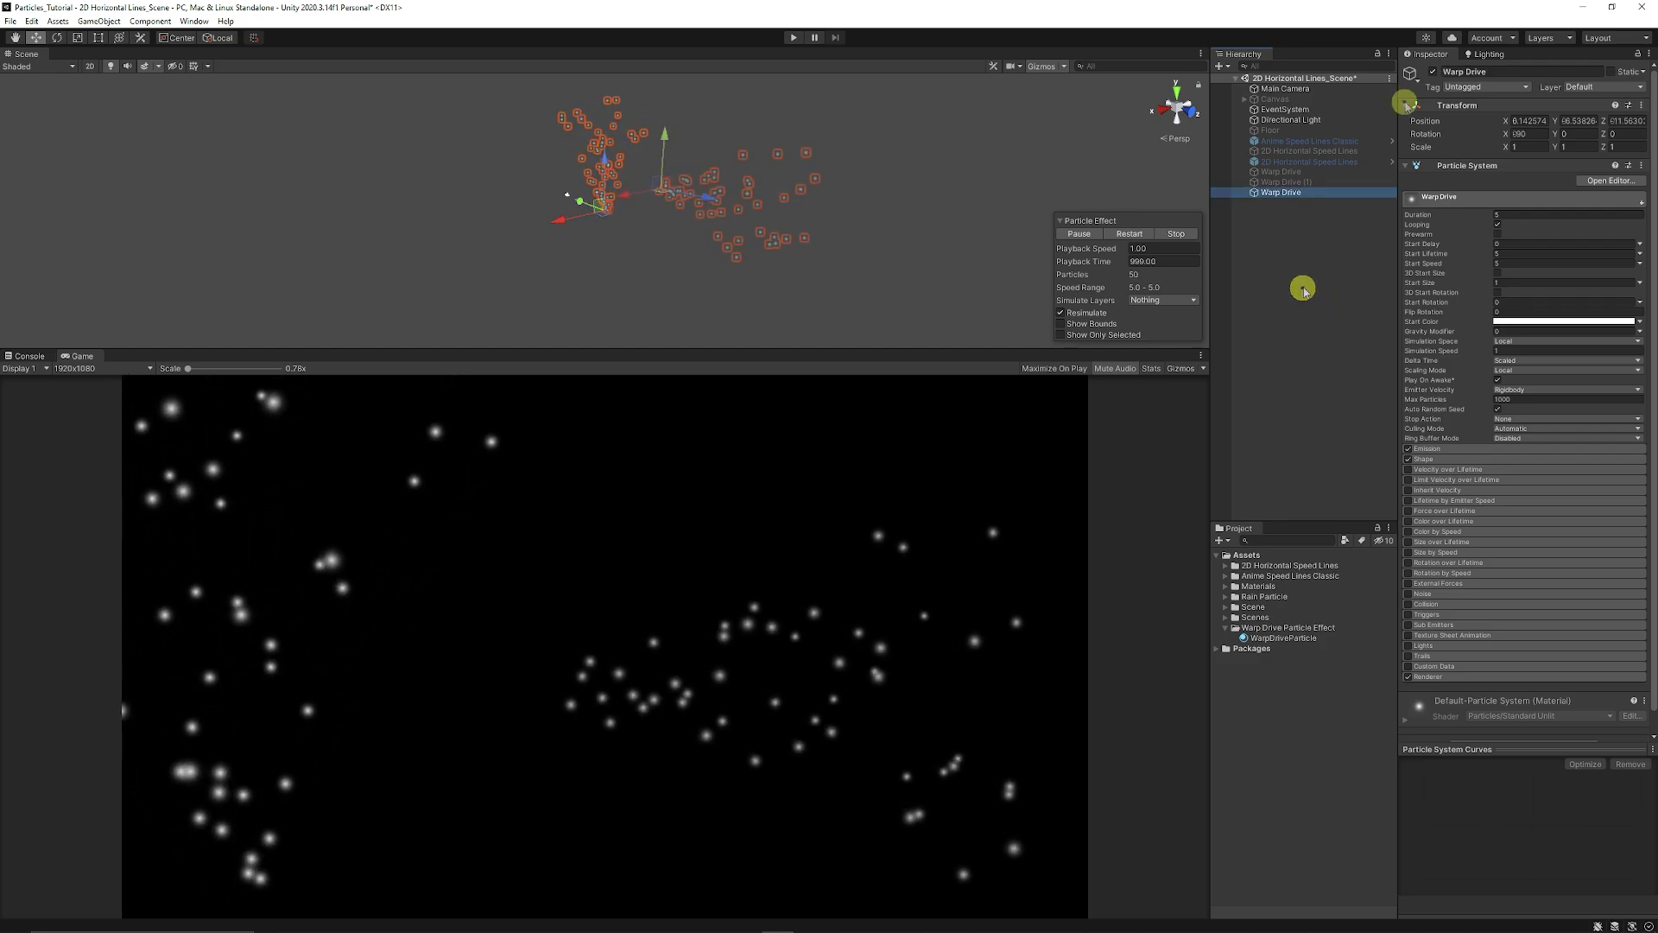
pyautogui.rightClick(1406, 104)
pyautogui.click(1326, 274)
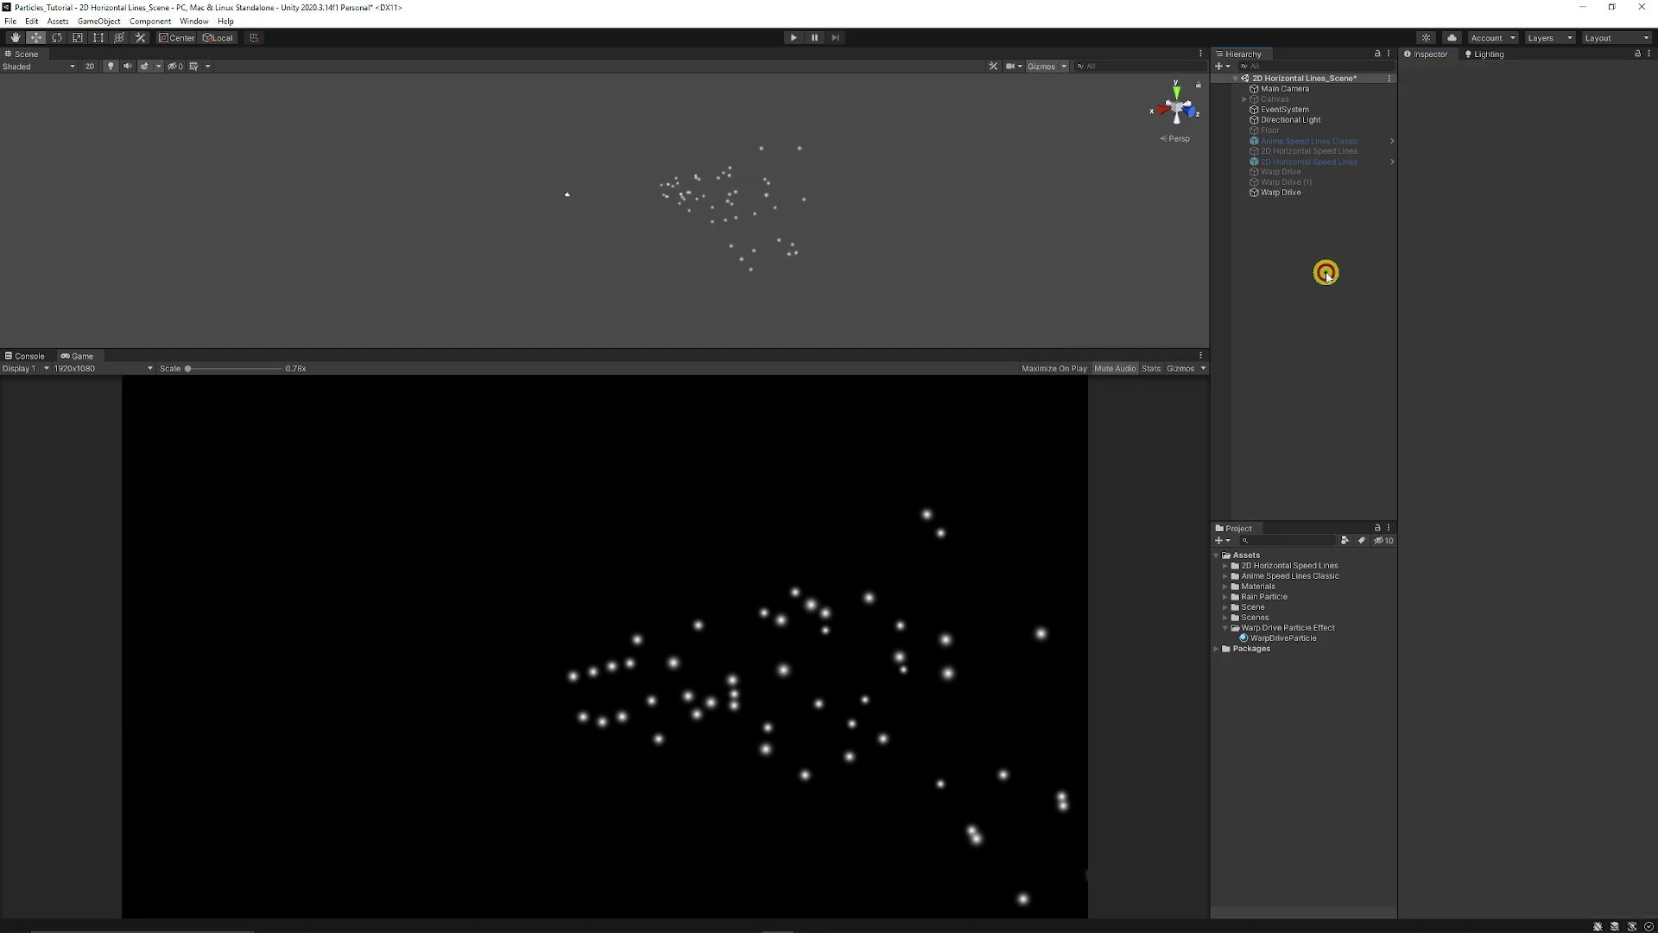
# Rotate Warp Drive to 90 on Y so it faces the camera and move it to about Y 3.28, Z 3.7
pyautogui.click(1307, 193)
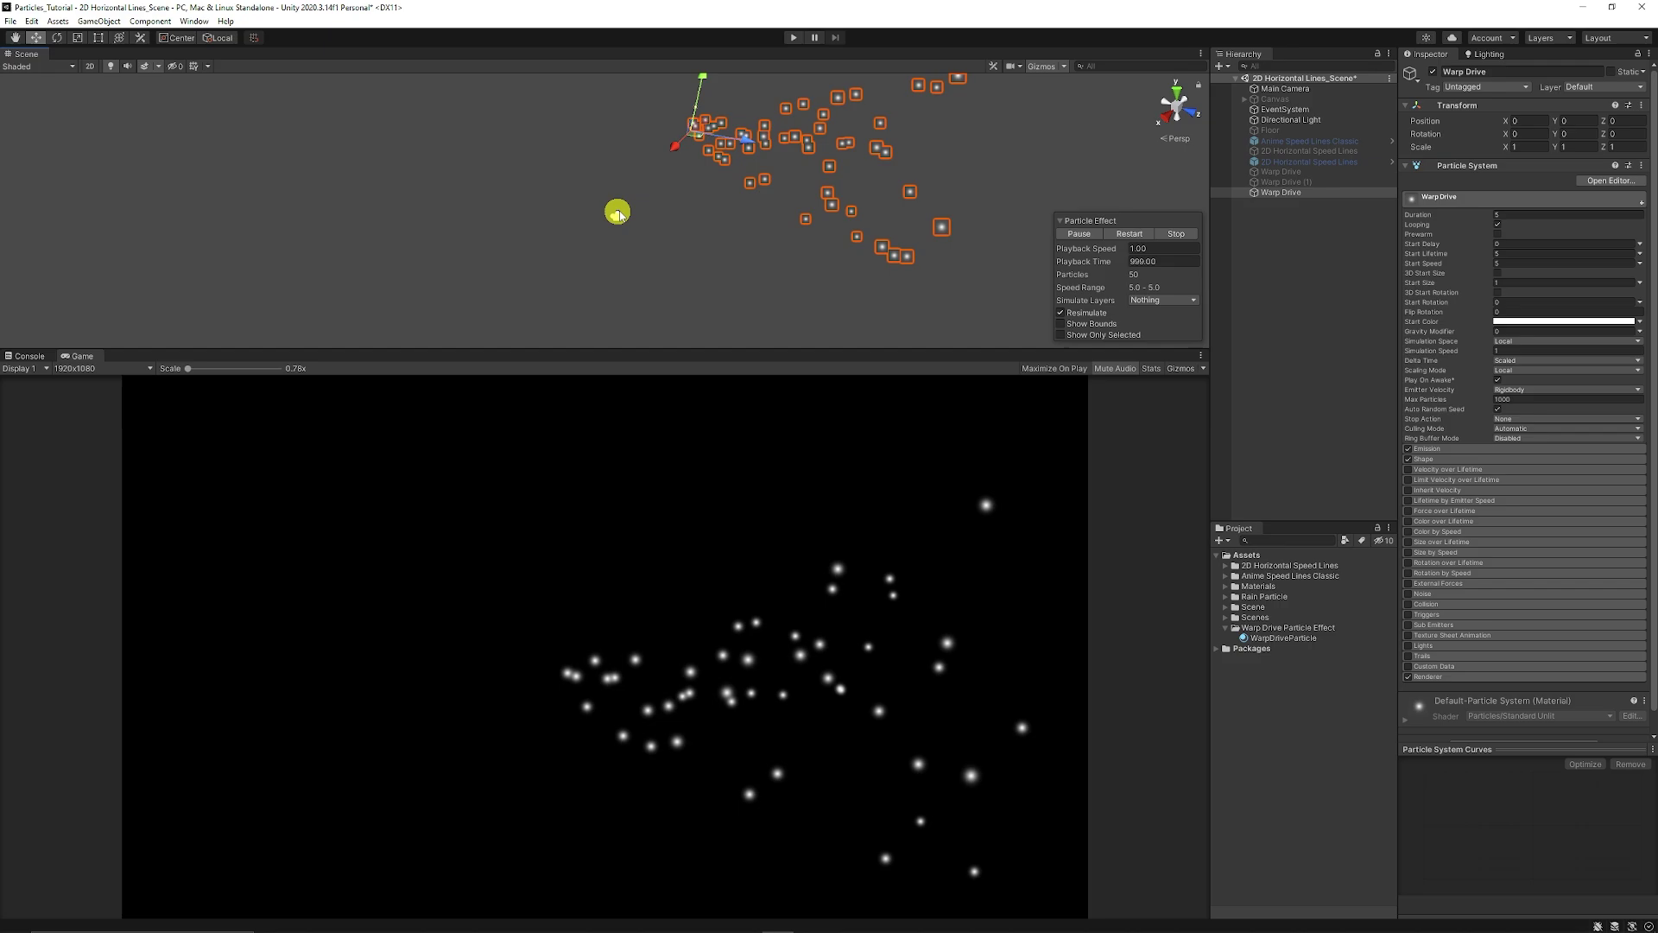
pyautogui.click(57, 37)
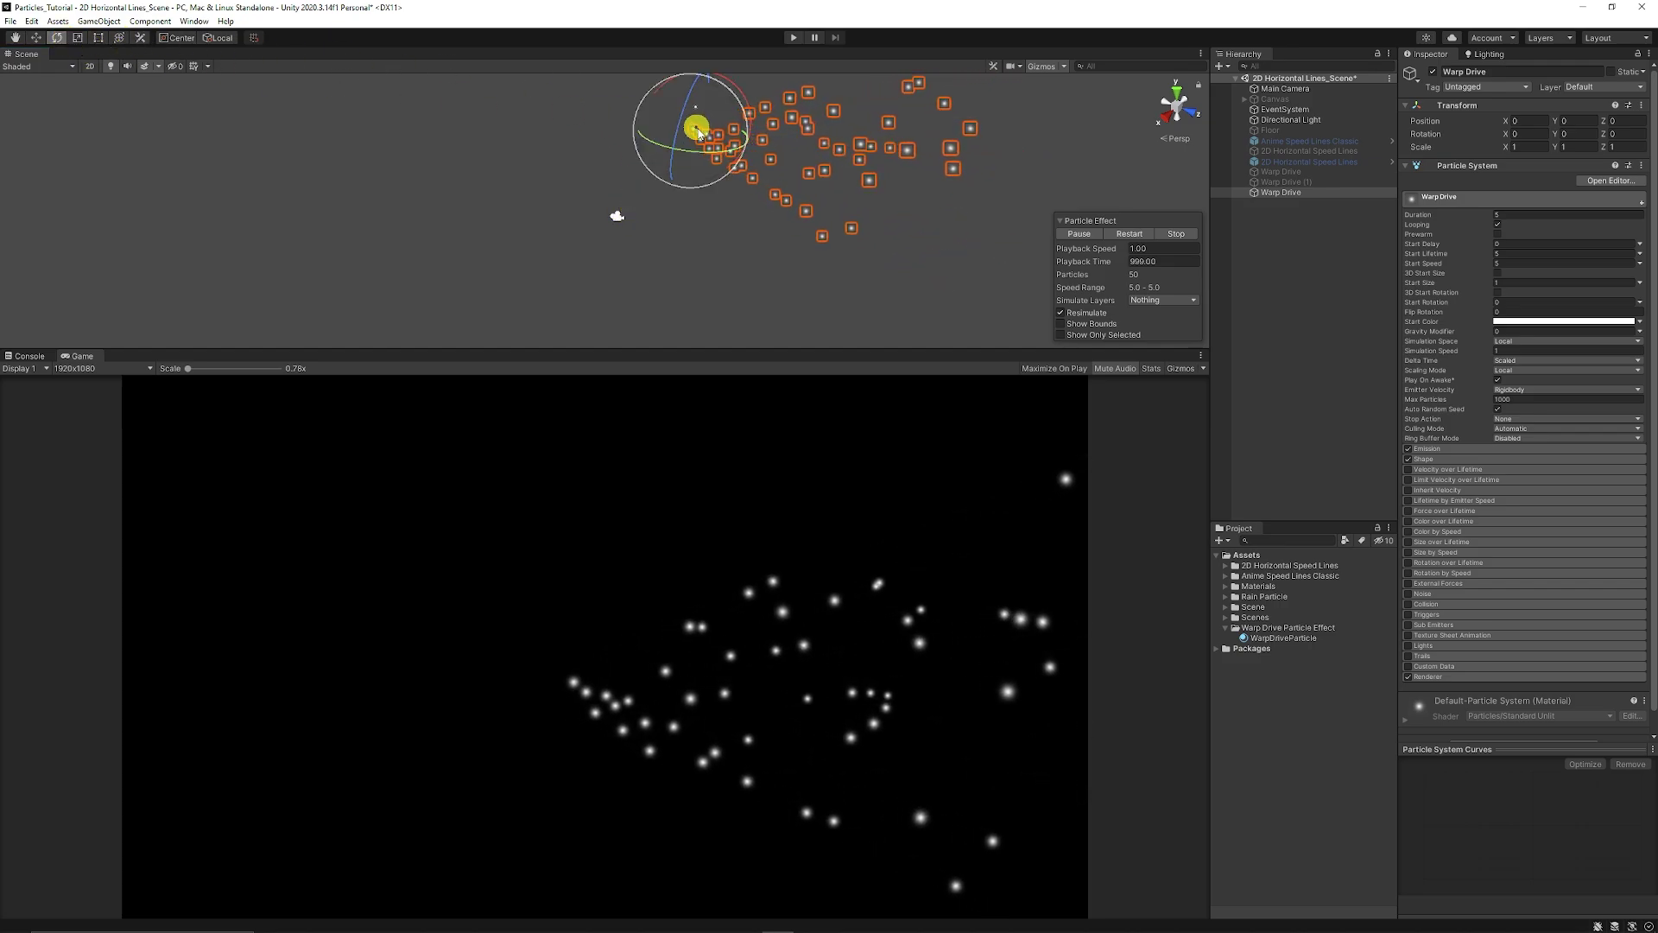
pyautogui.moveTo(720, 153); pyautogui.dragTo(519, 163)
pyautogui.click(35, 37)
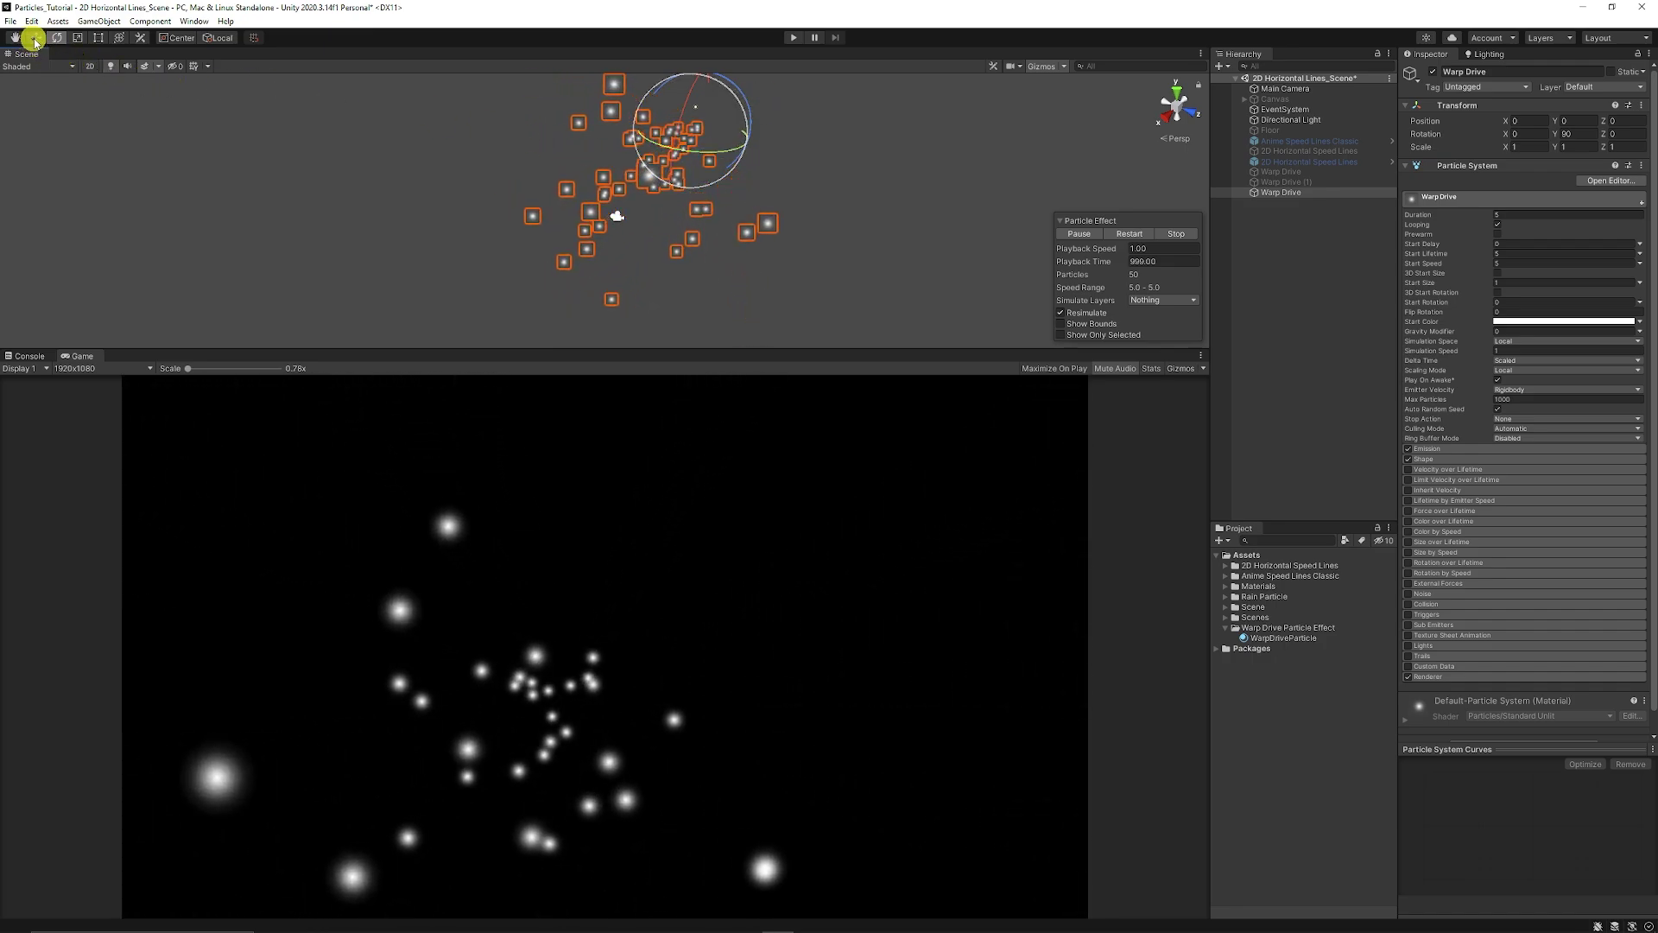
pyautogui.moveTo(648, 137)
pyautogui.mouseDown()
pyautogui.moveTo(703, 159)
pyautogui.moveTo(661, 154)
pyautogui.moveTo(659, 129)
pyautogui.mouseUp()
# Expand the particle system's Renderer module and review the available render modes
pyautogui.scroll(-1, 1474, 604)
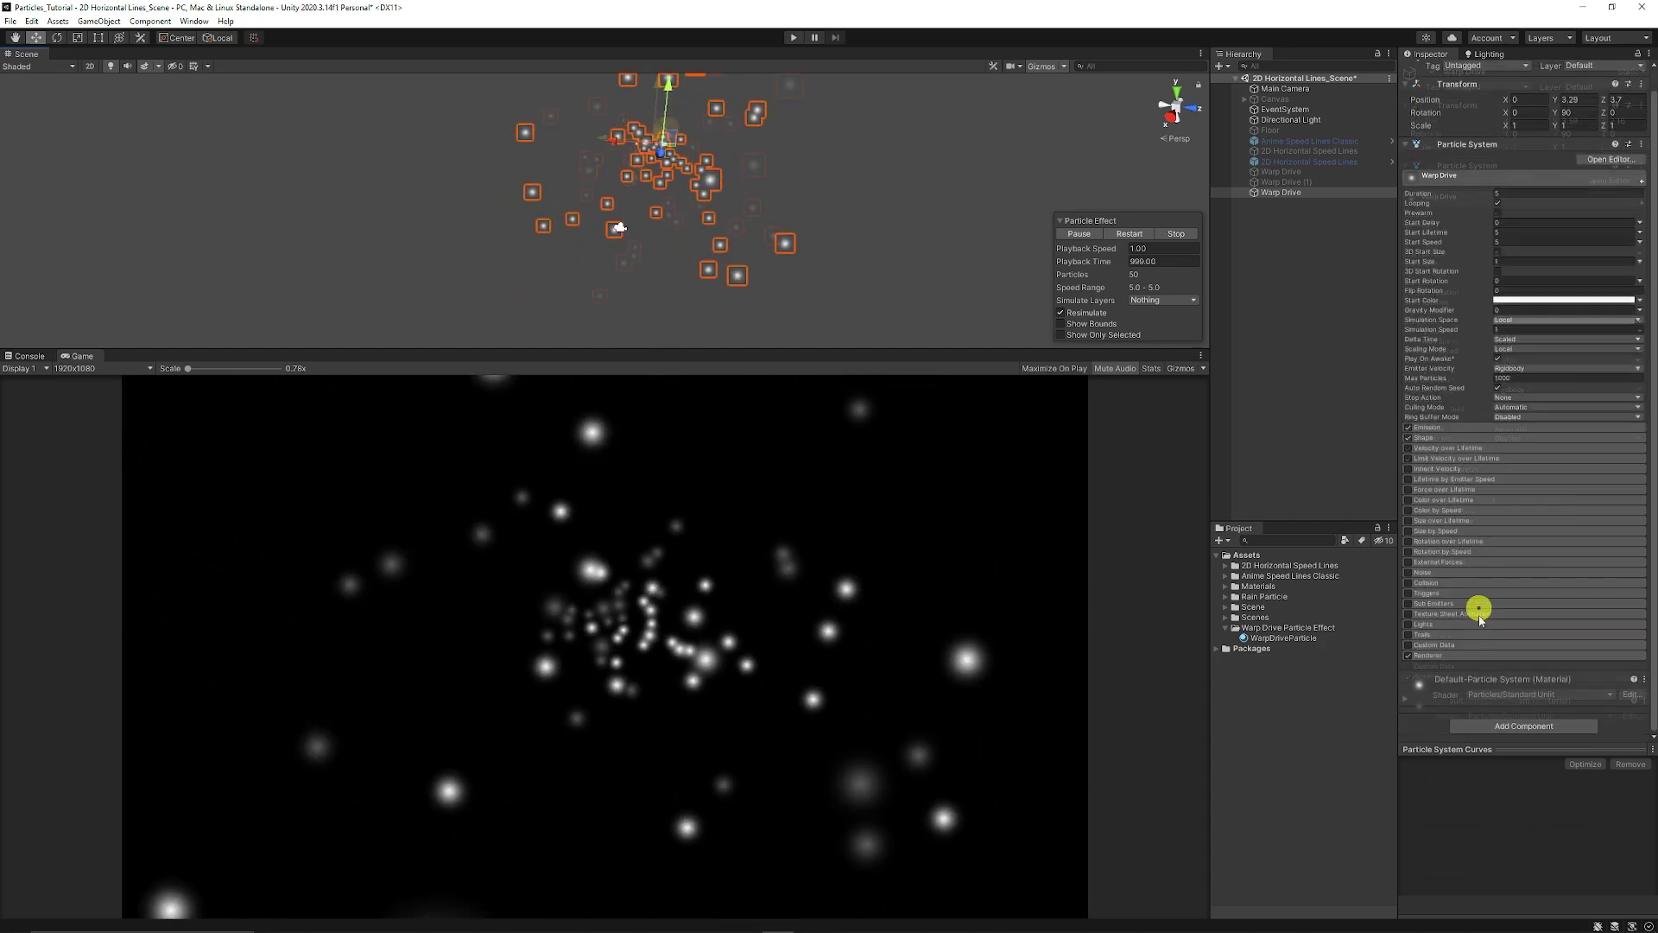
pyautogui.click(1451, 657)
pyautogui.scroll(-4, 1452, 659)
pyautogui.click(1517, 438)
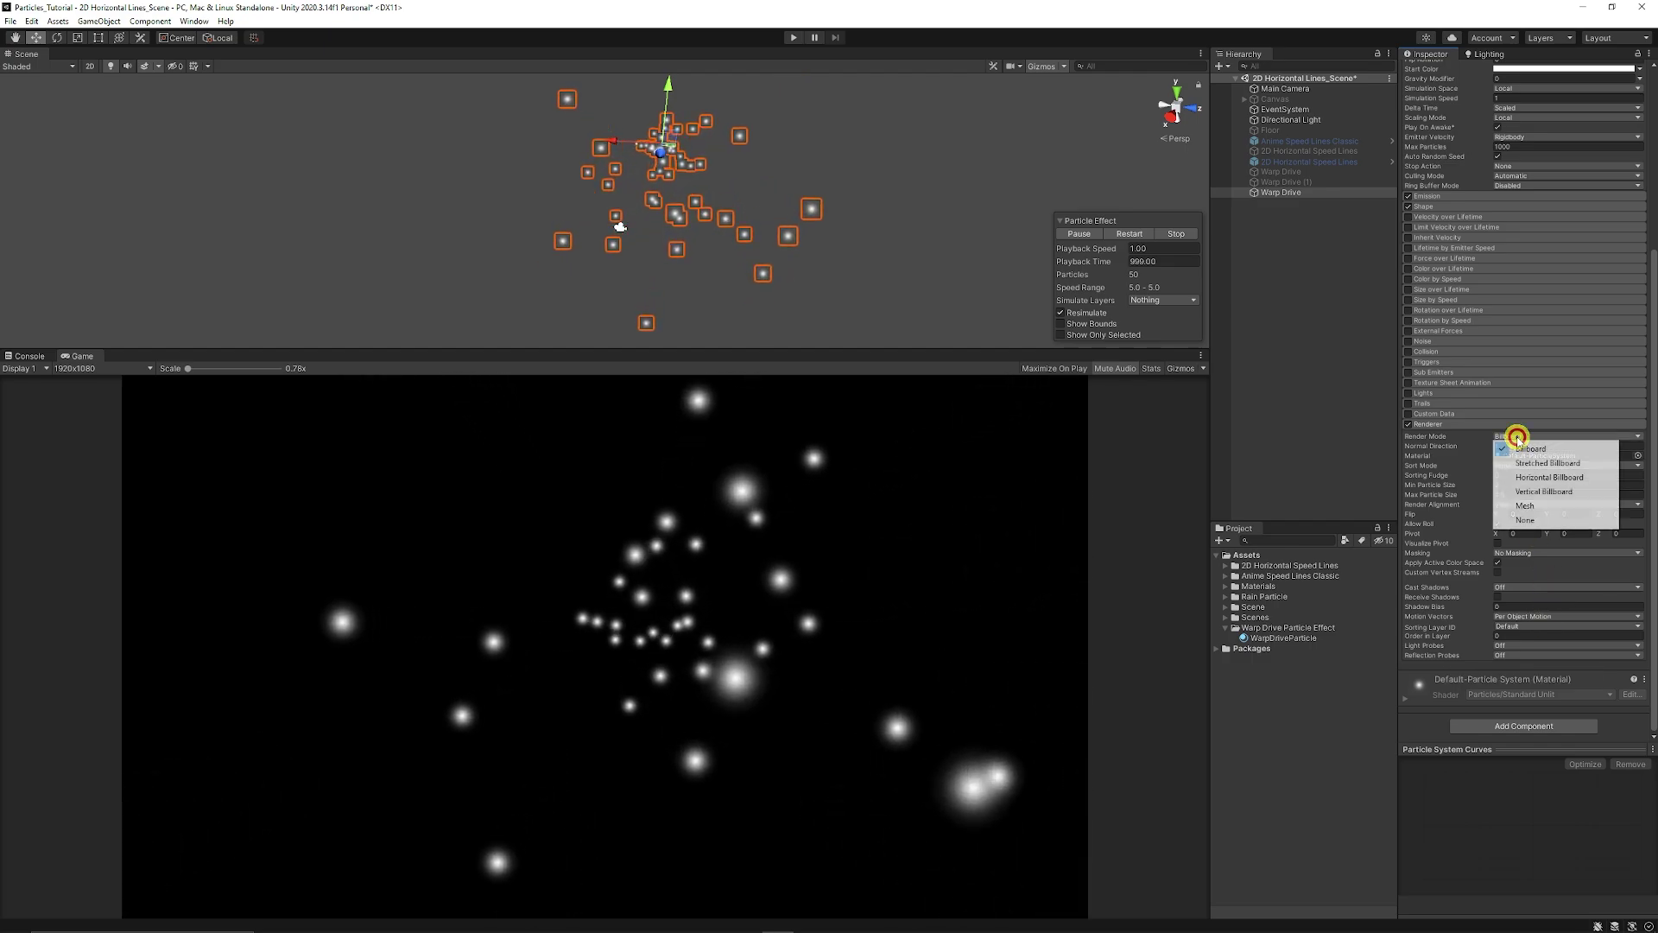
pyautogui.click(1548, 463)
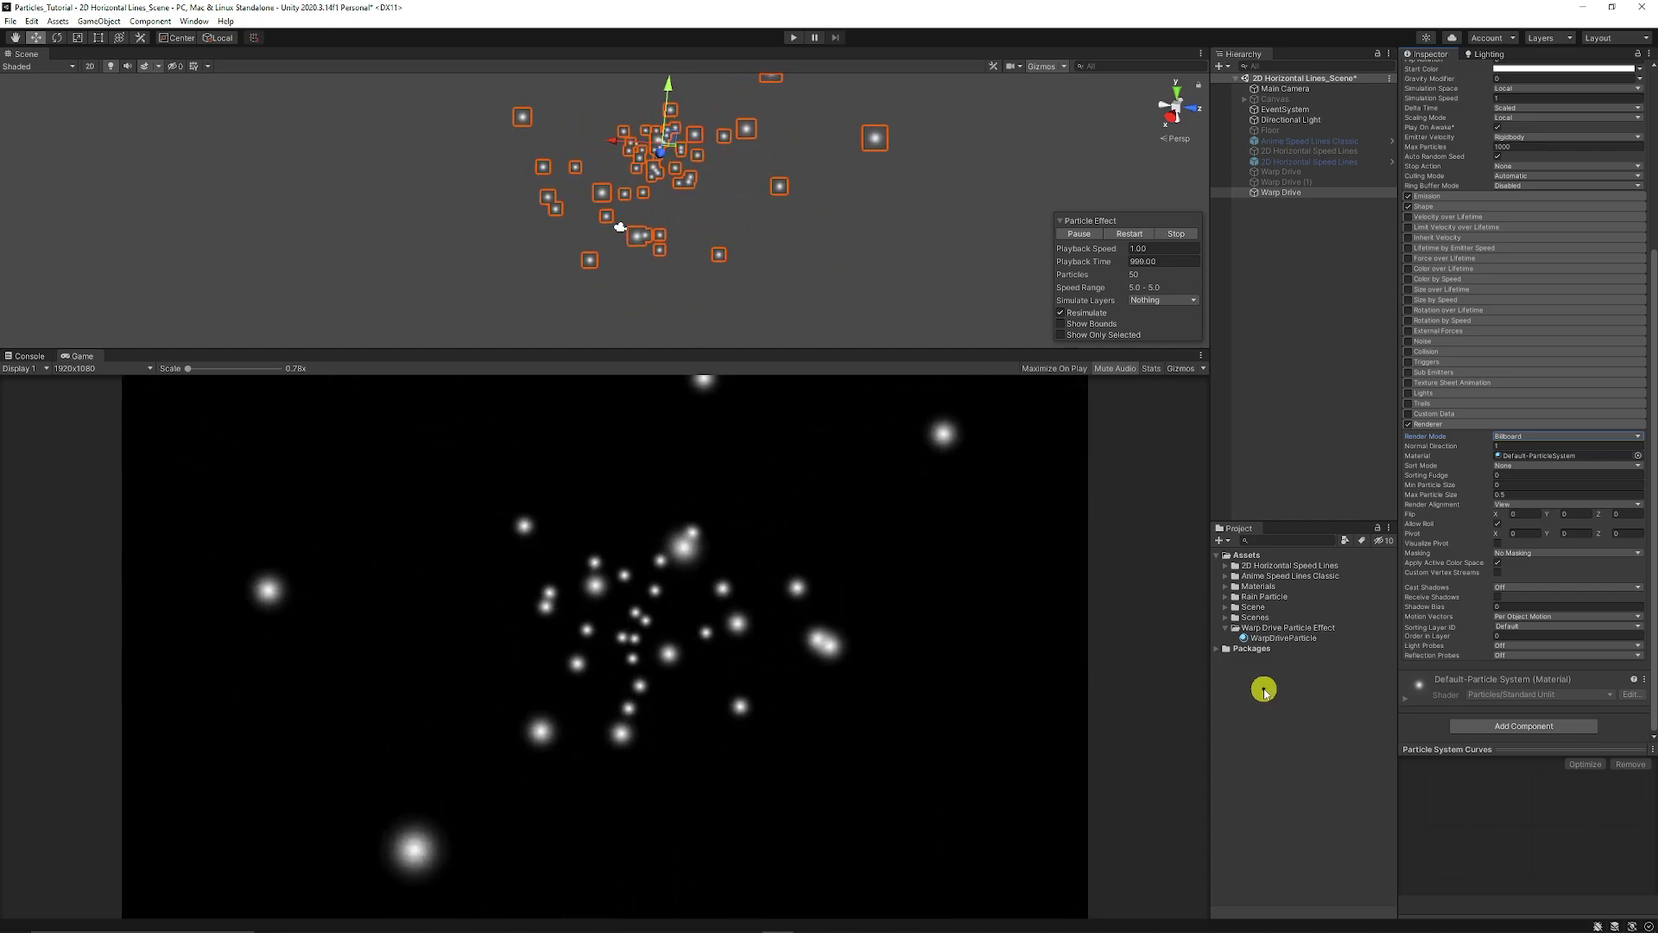
# Give the WarpDriveParticle material the Legacy Shaders/Particles/Additive shader and the Default-Particle texture
pyautogui.rightClick(1288, 639)
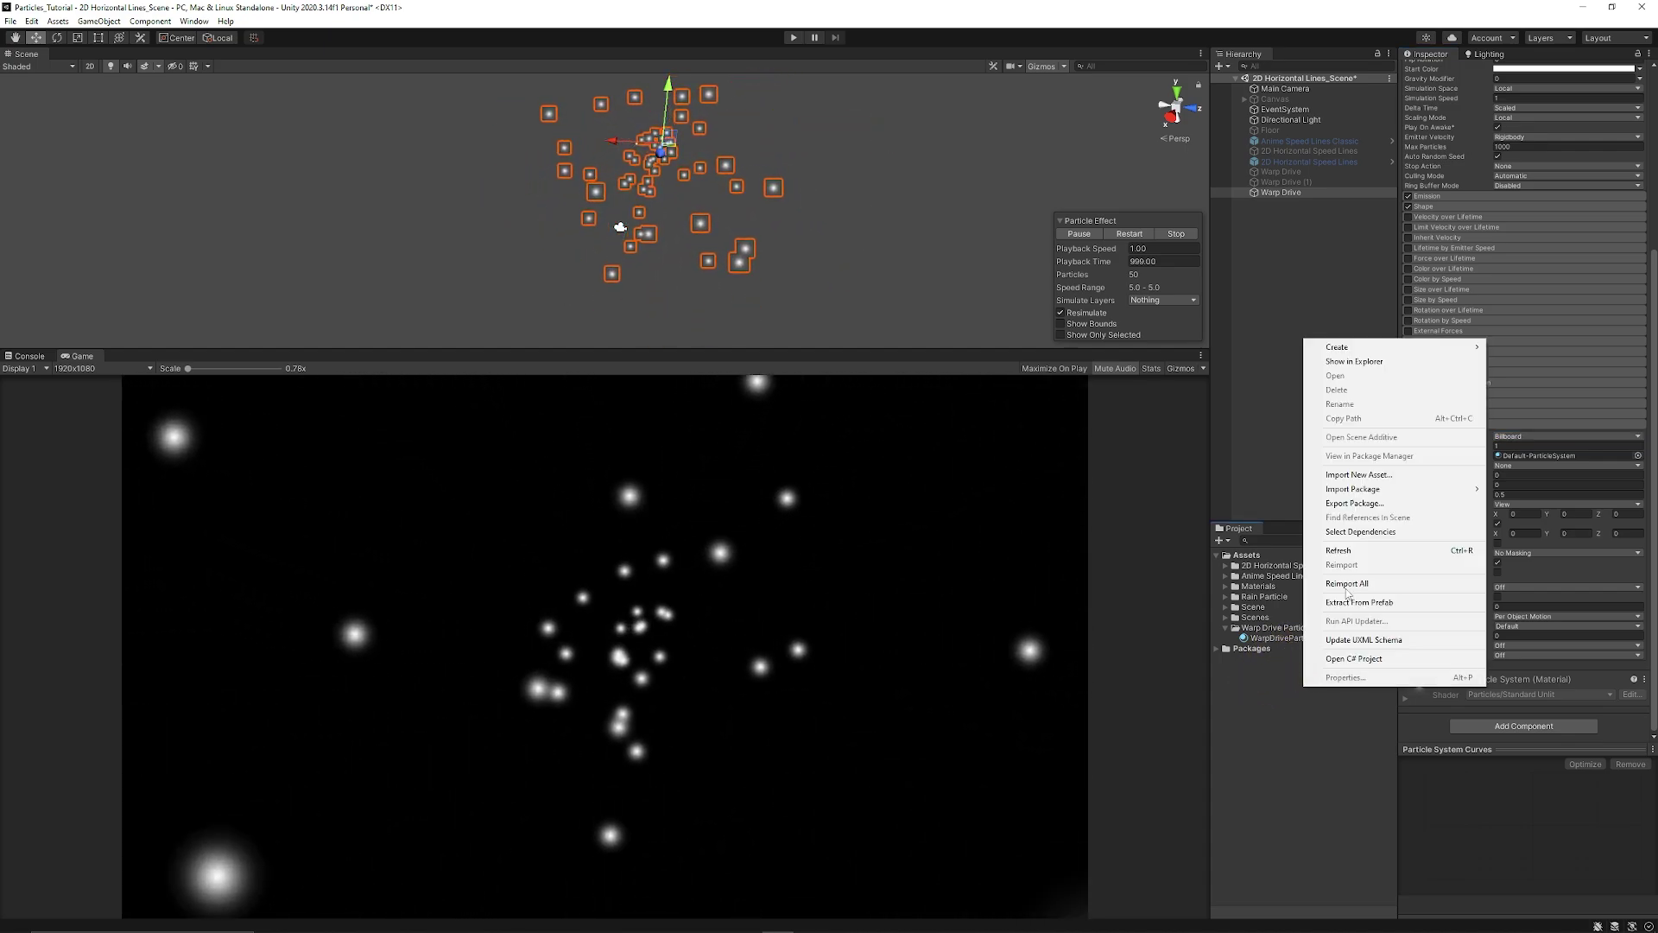
pyautogui.moveTo(1417, 347)
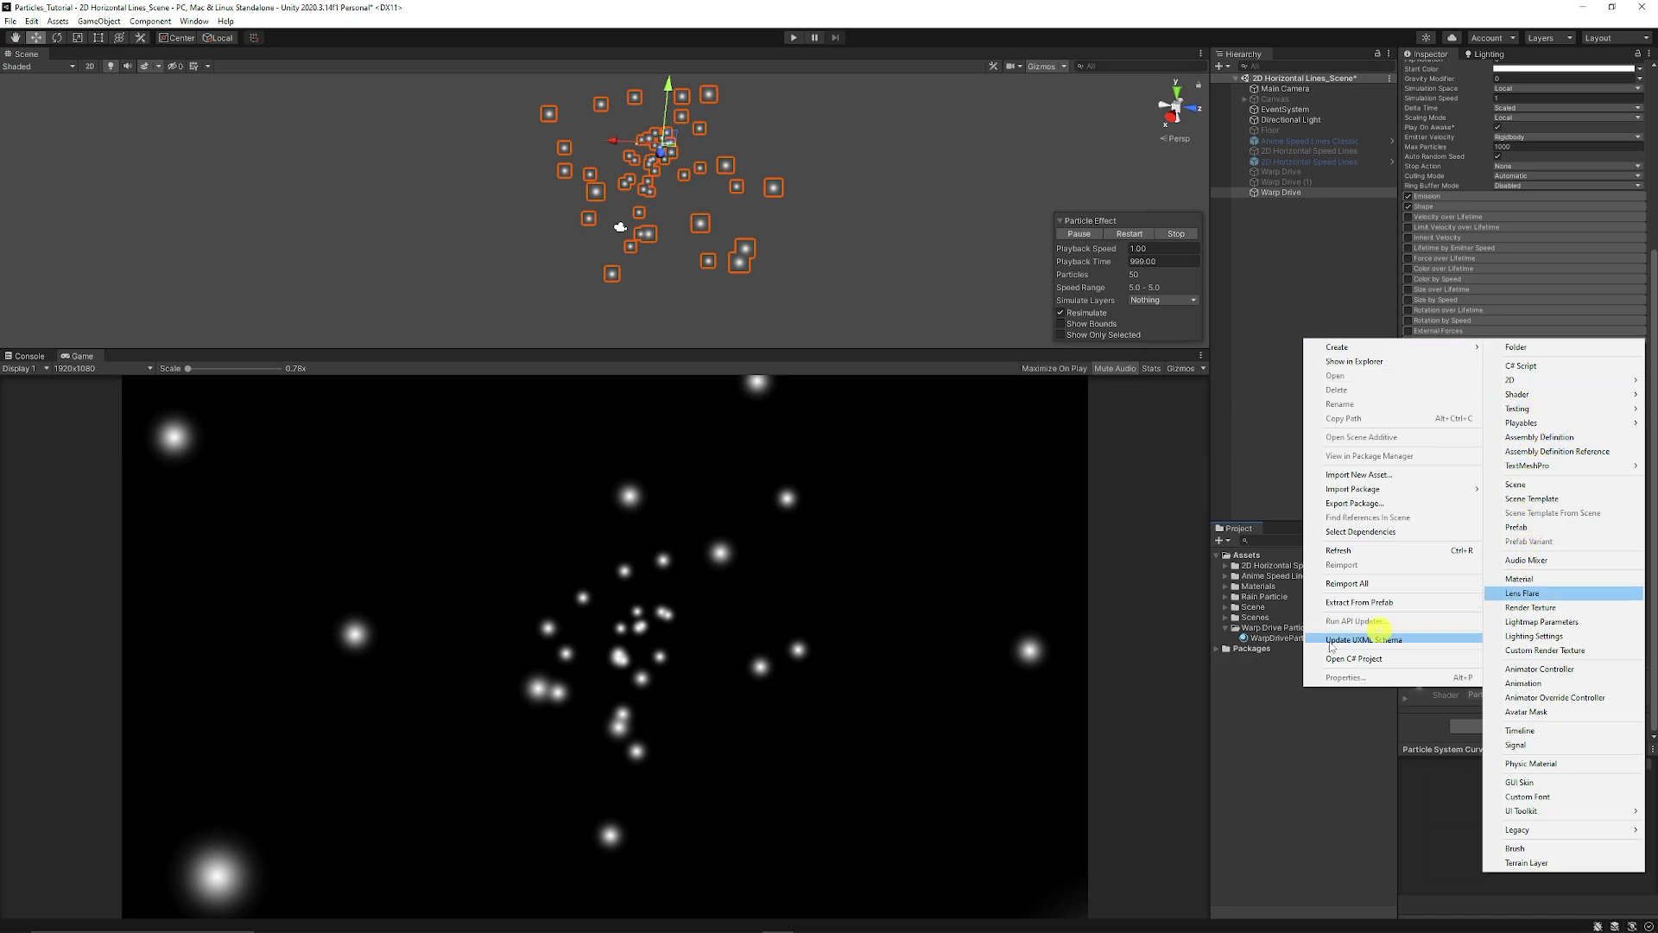
pyautogui.click(1279, 645)
pyautogui.click(1503, 84)
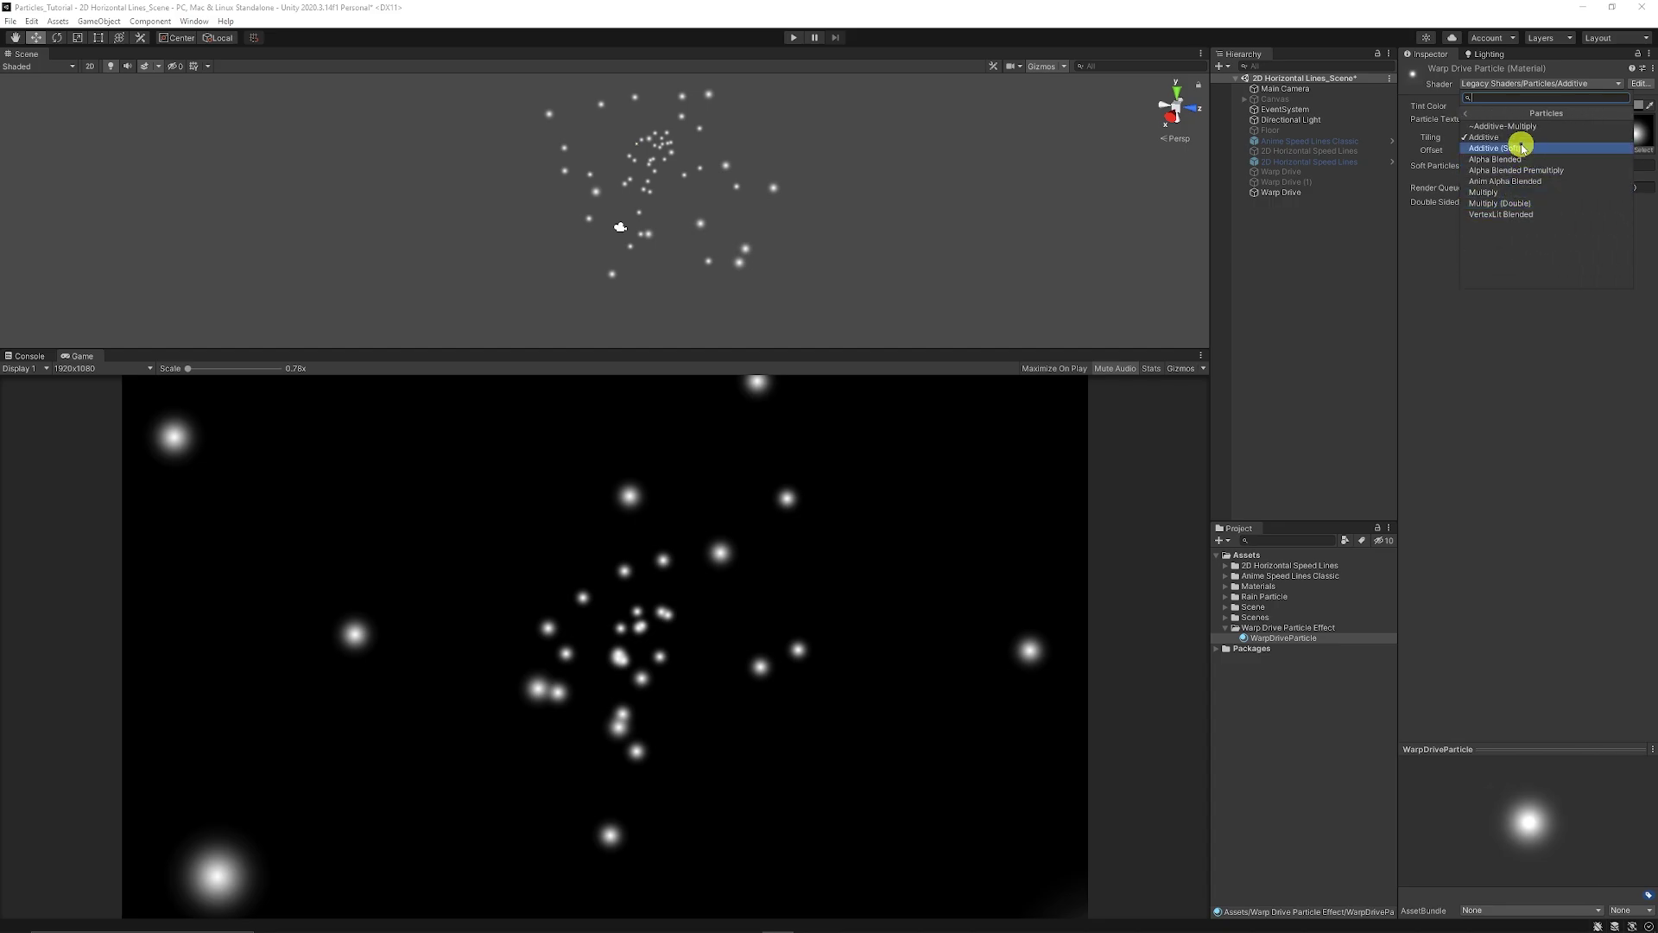
pyautogui.click(1511, 143)
pyautogui.click(1644, 149)
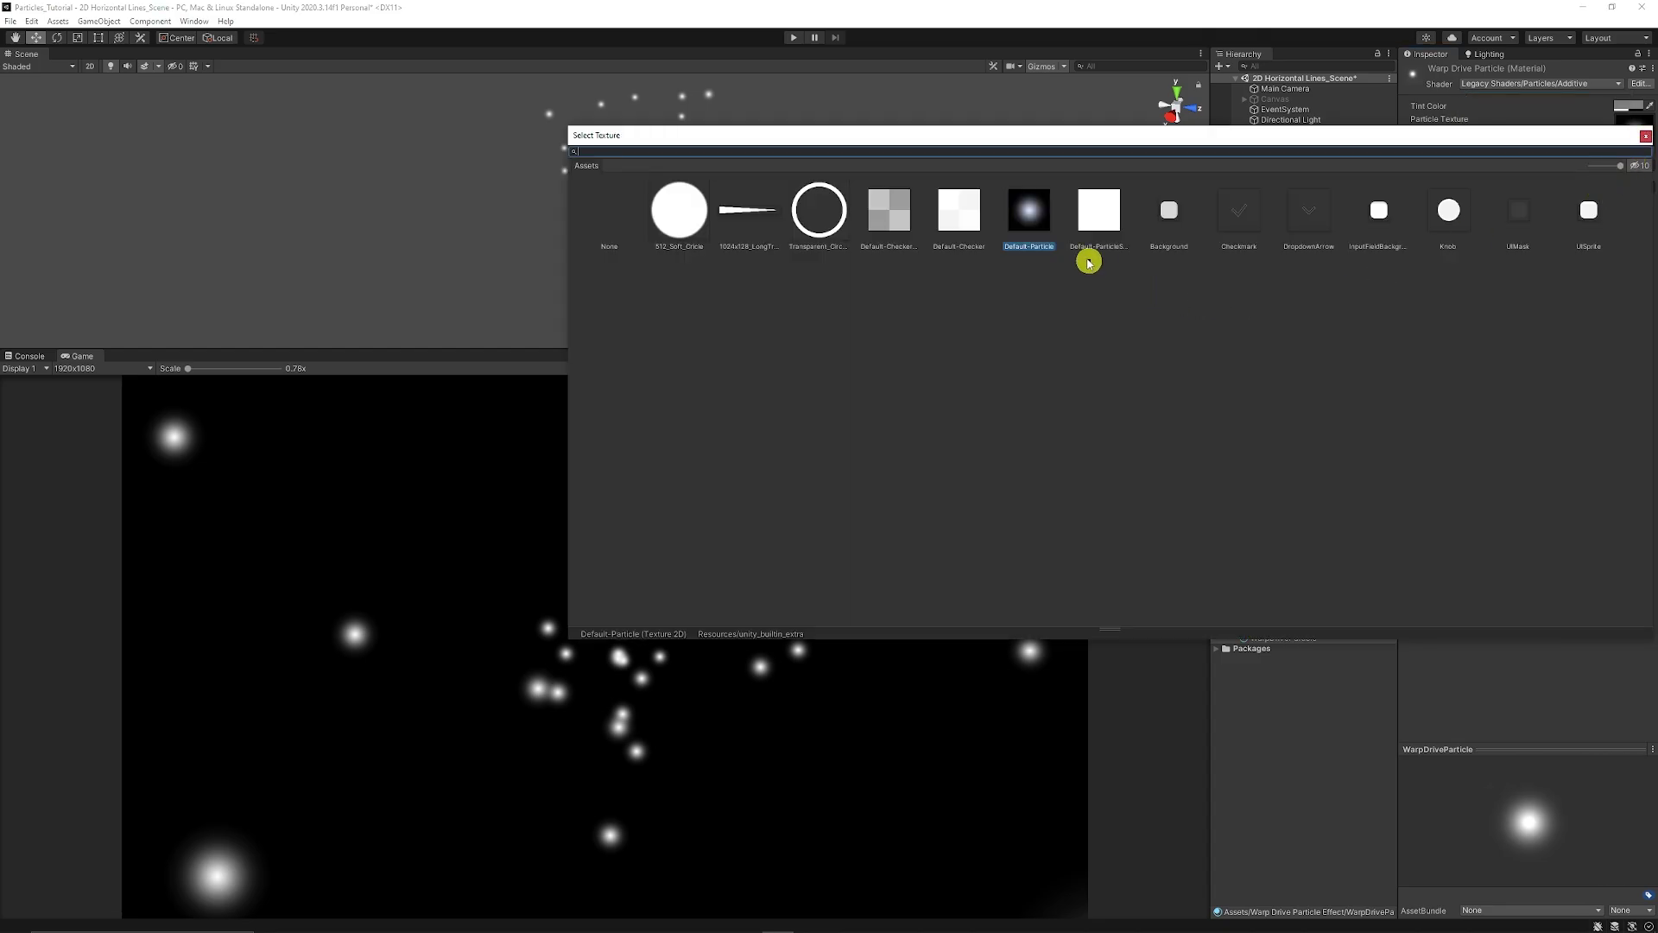
pyautogui.doubleClick(1048, 228)
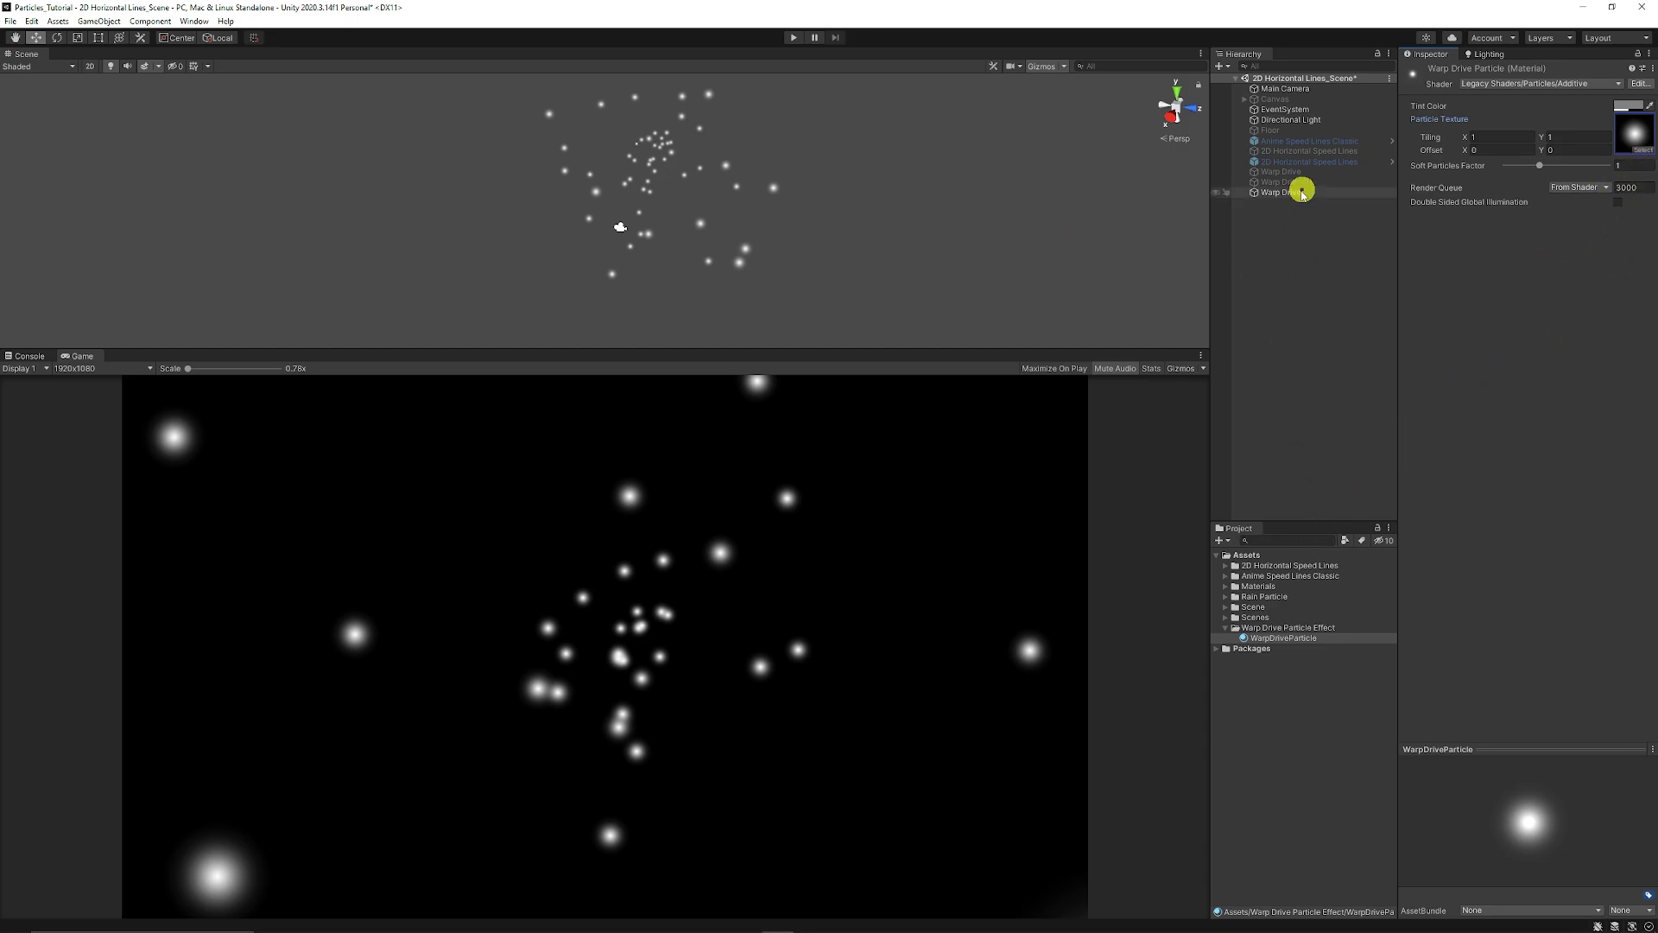
# Assign the WarpDriveParticle material to the Warp Drive renderer and set its render mode to Stretched Billboard
pyautogui.click(1303, 193)
pyautogui.moveTo(1300, 637); pyautogui.dragTo(1526, 711)
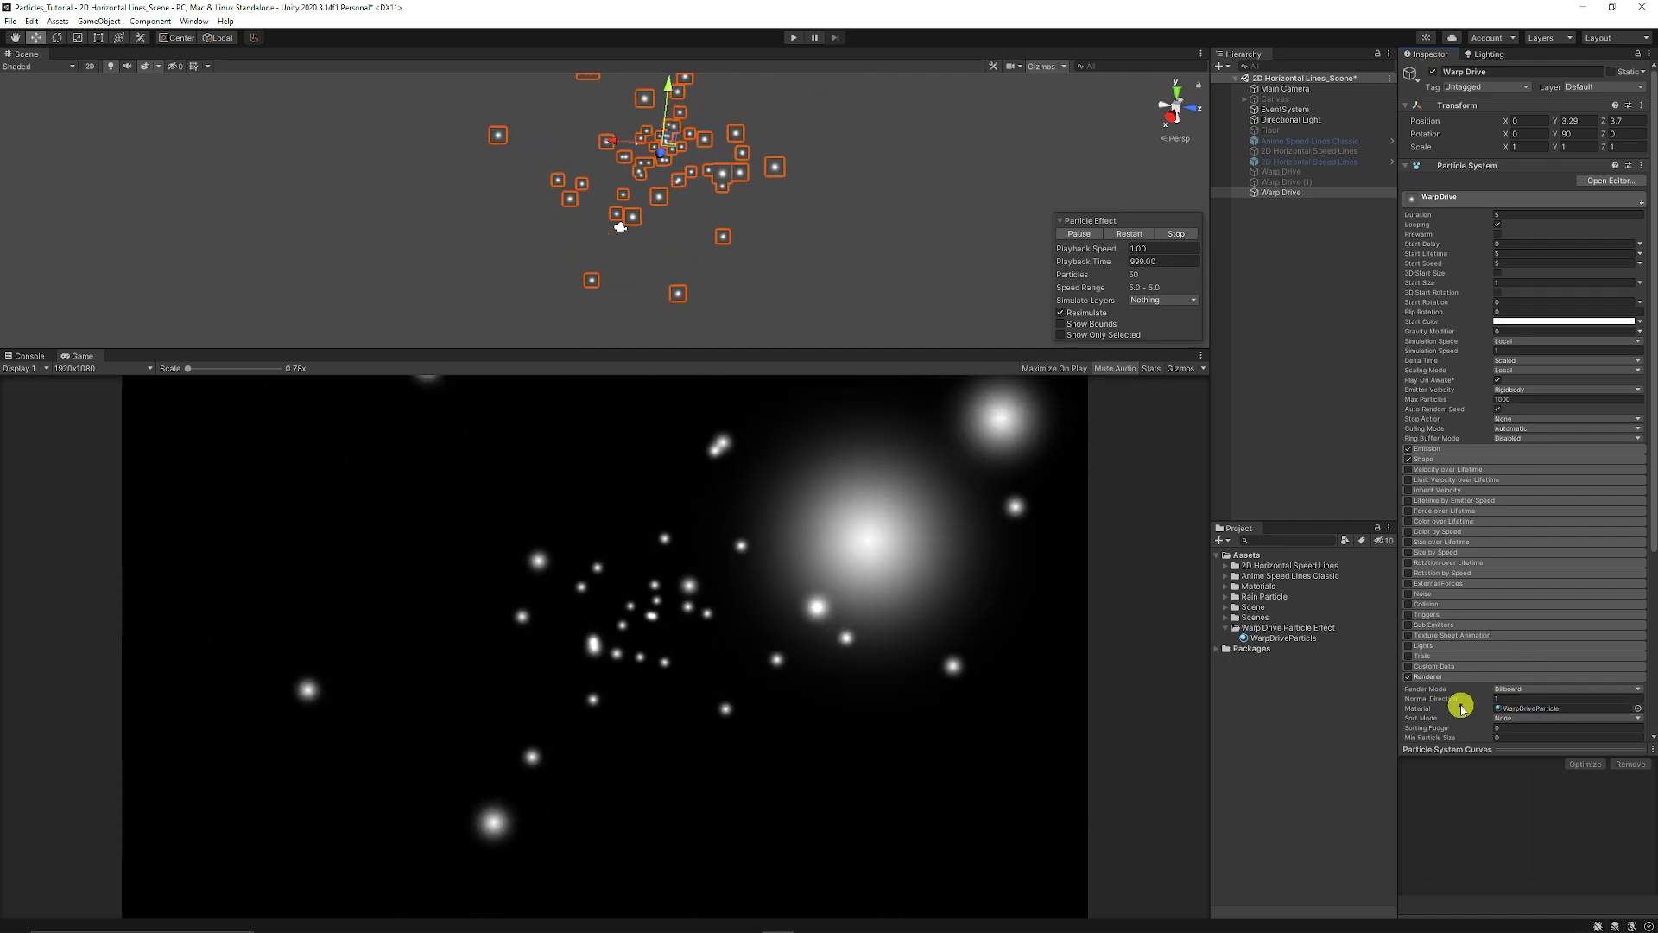
pyautogui.click(1520, 688)
pyautogui.click(1507, 474)
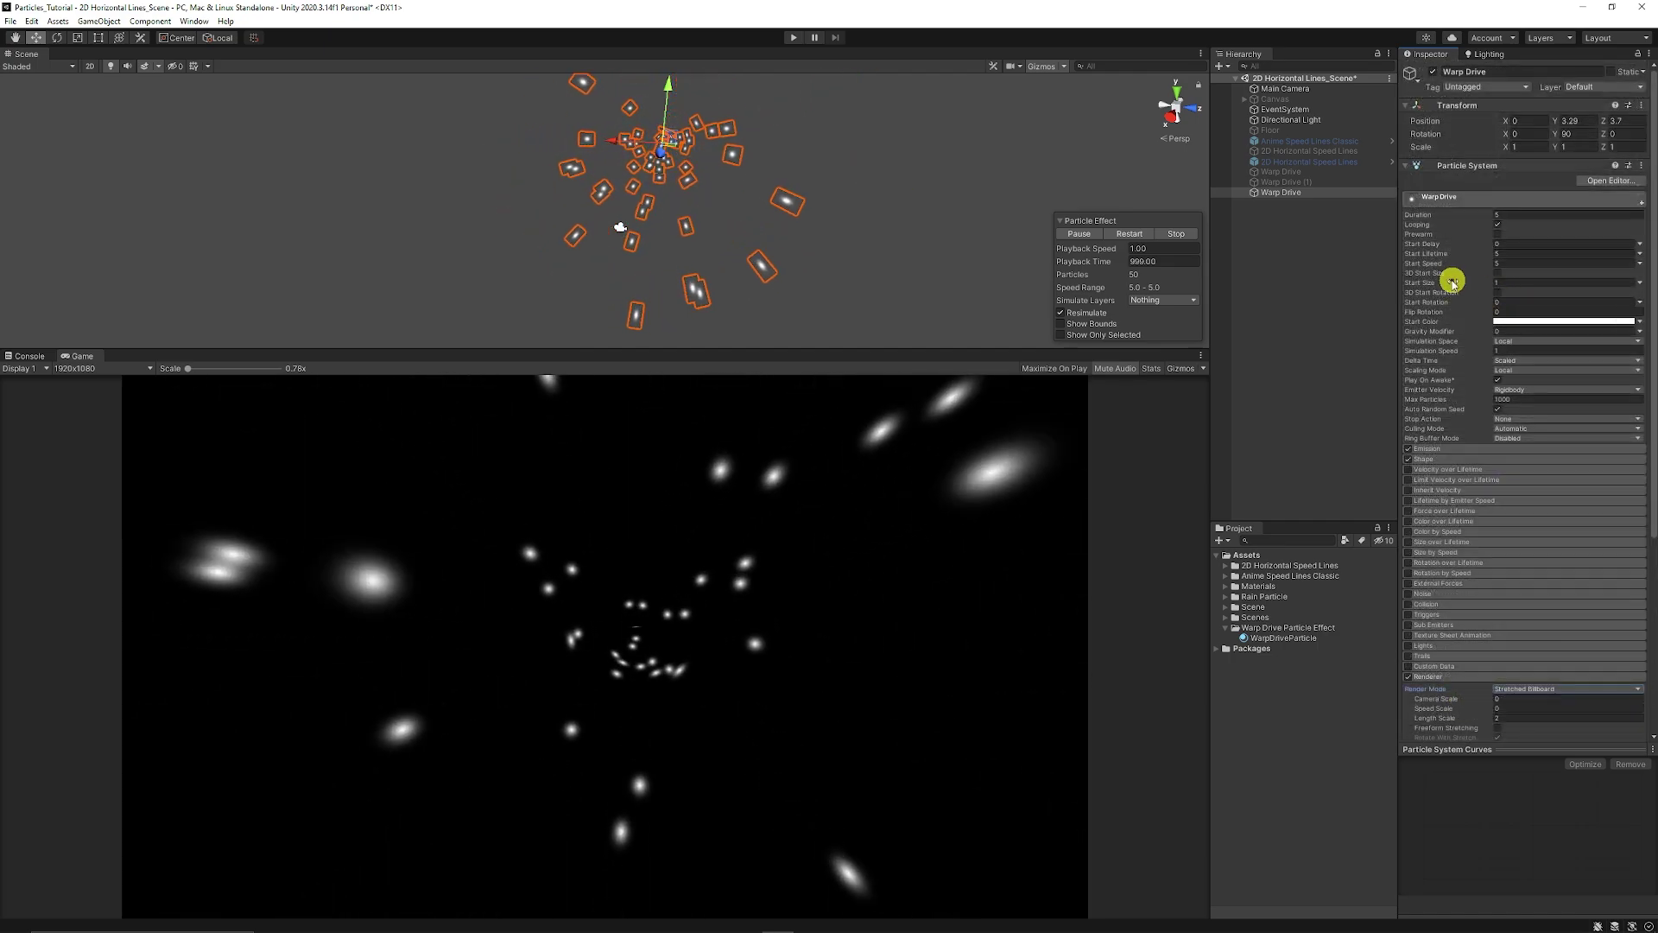
# Enable 3D start size with X 0.25, Y 7 and Z 0.25, and set the emission rate over time to 125
pyautogui.click(1498, 272)
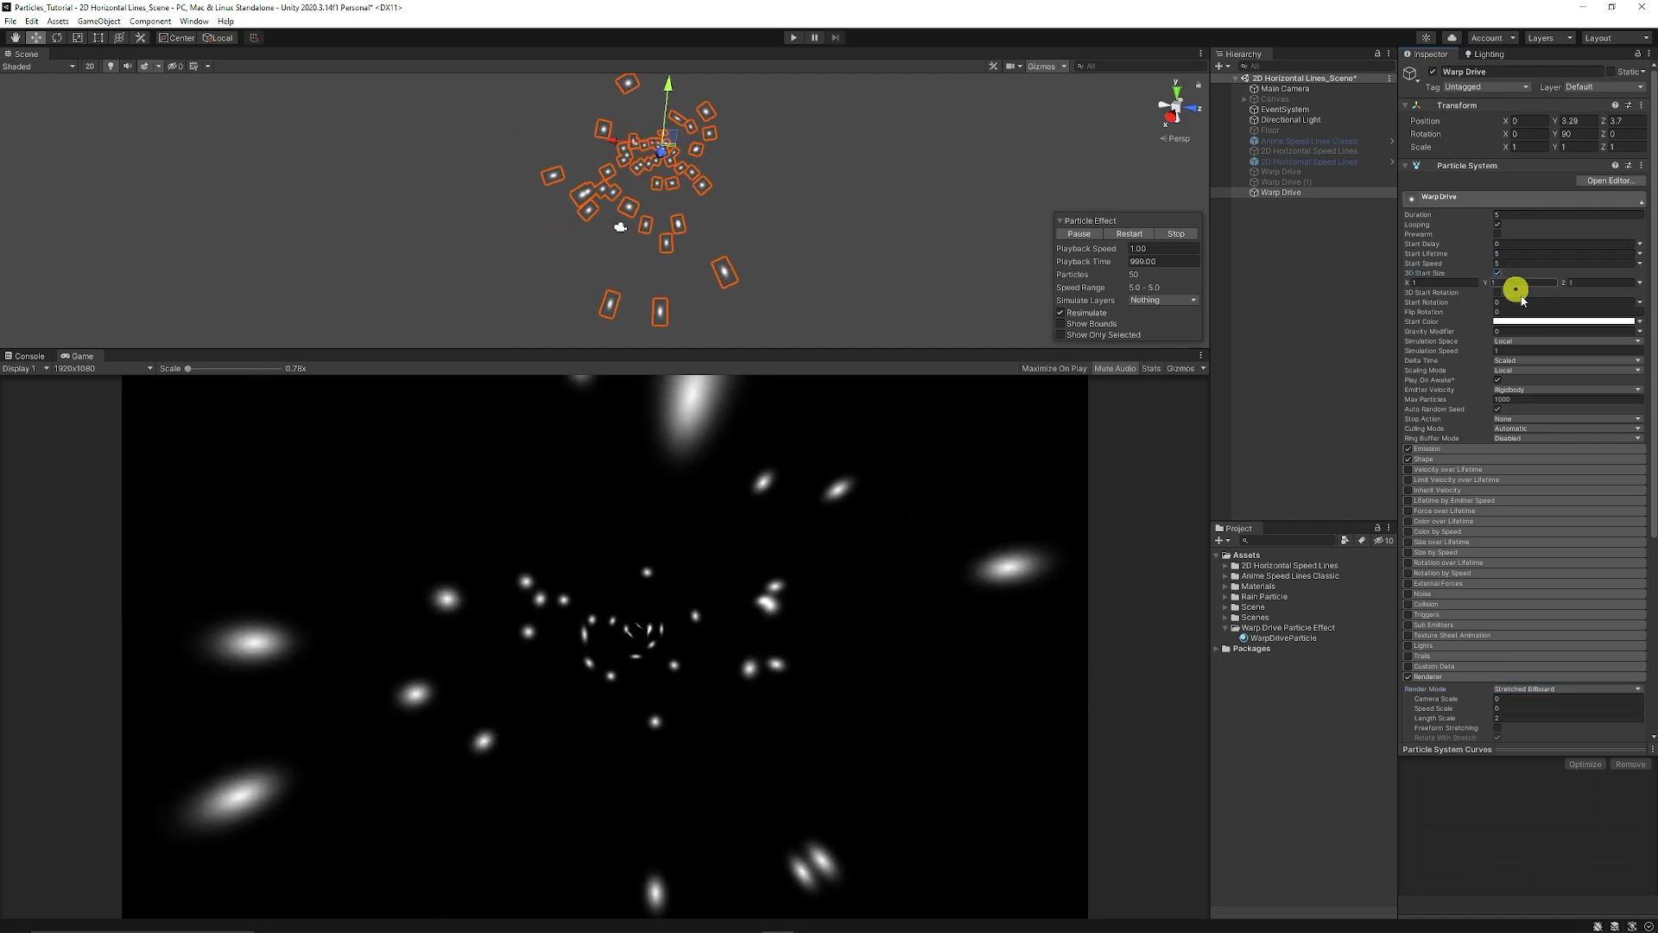
pyautogui.click(1523, 282)
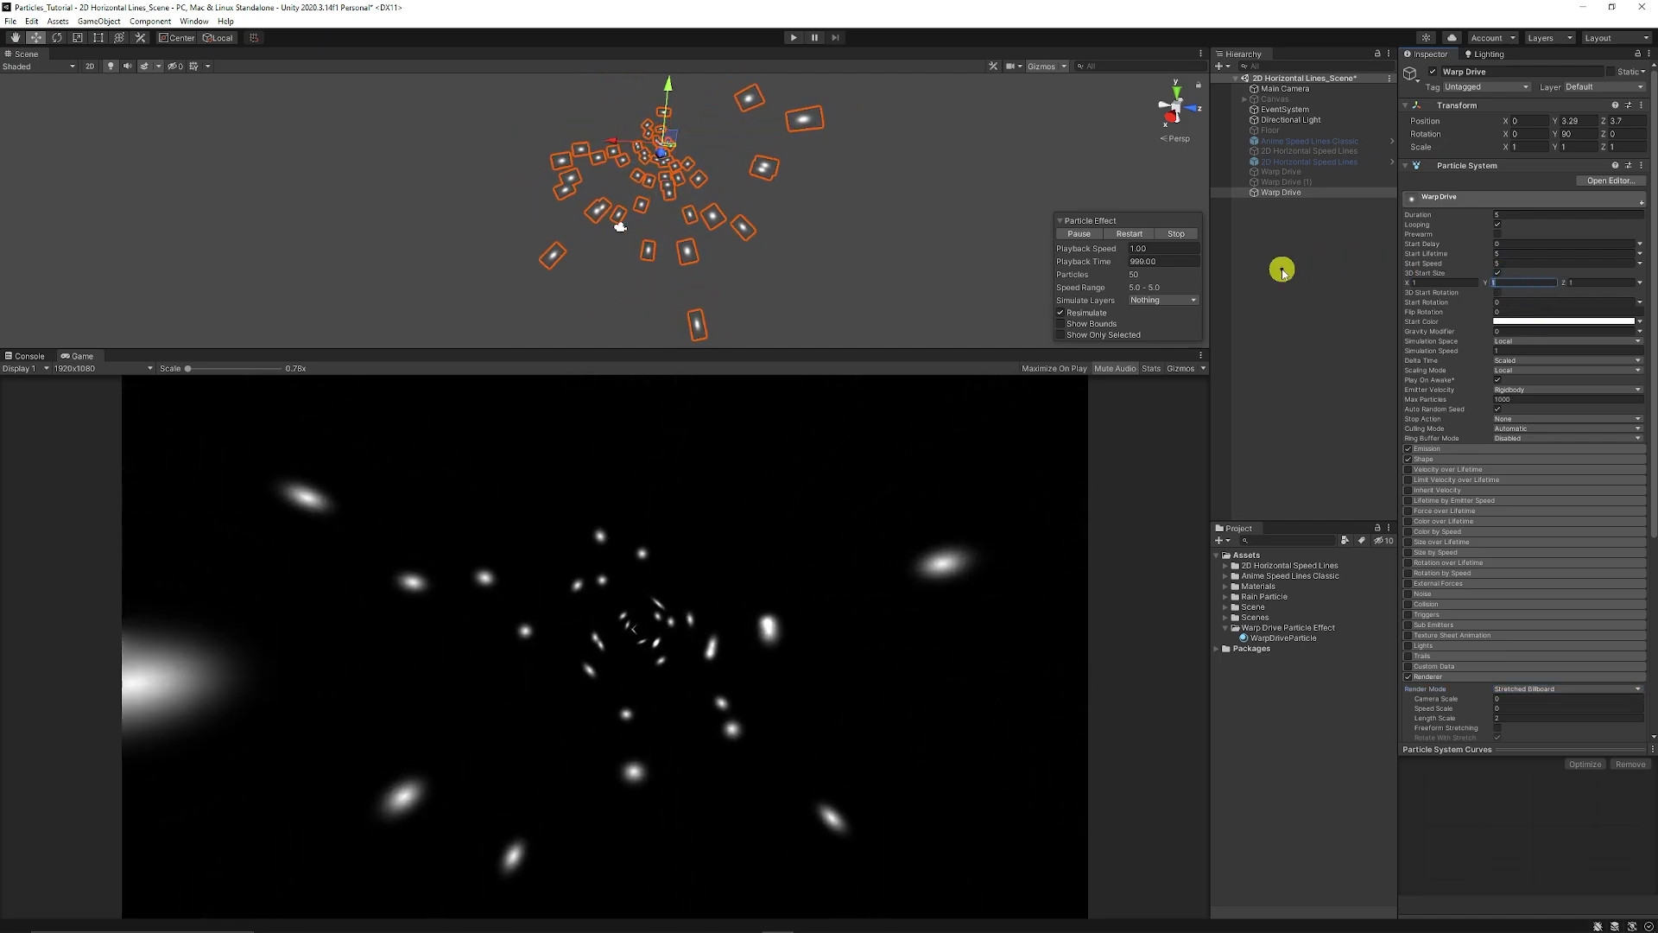
pyautogui.write('7')
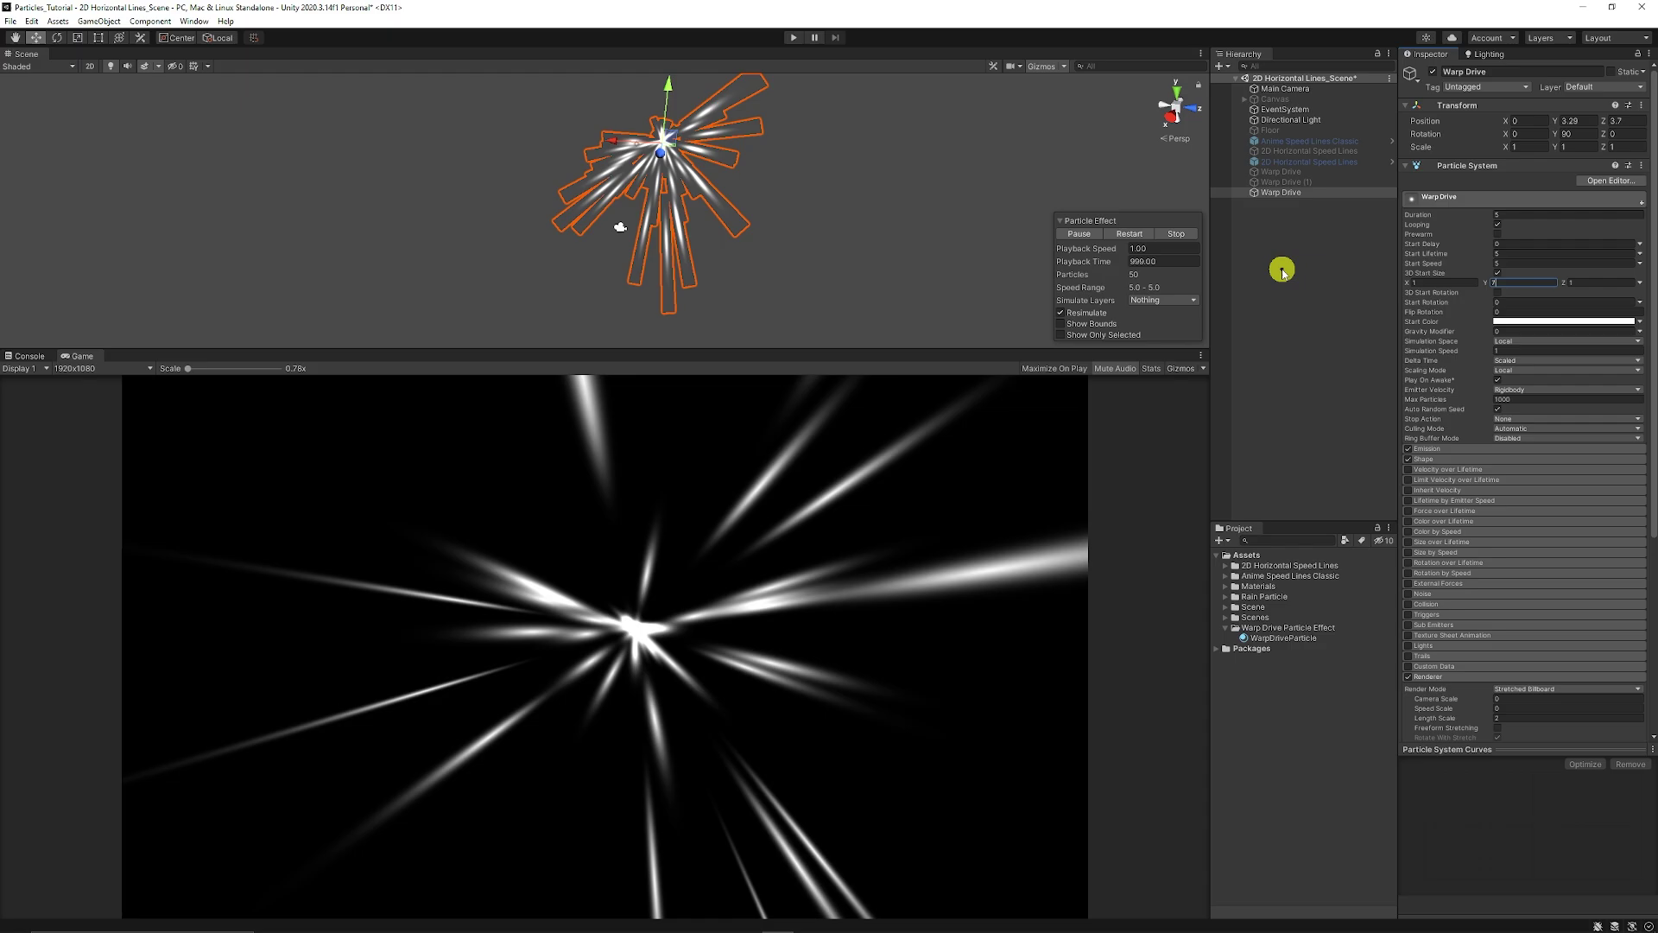
pyautogui.click(1446, 285)
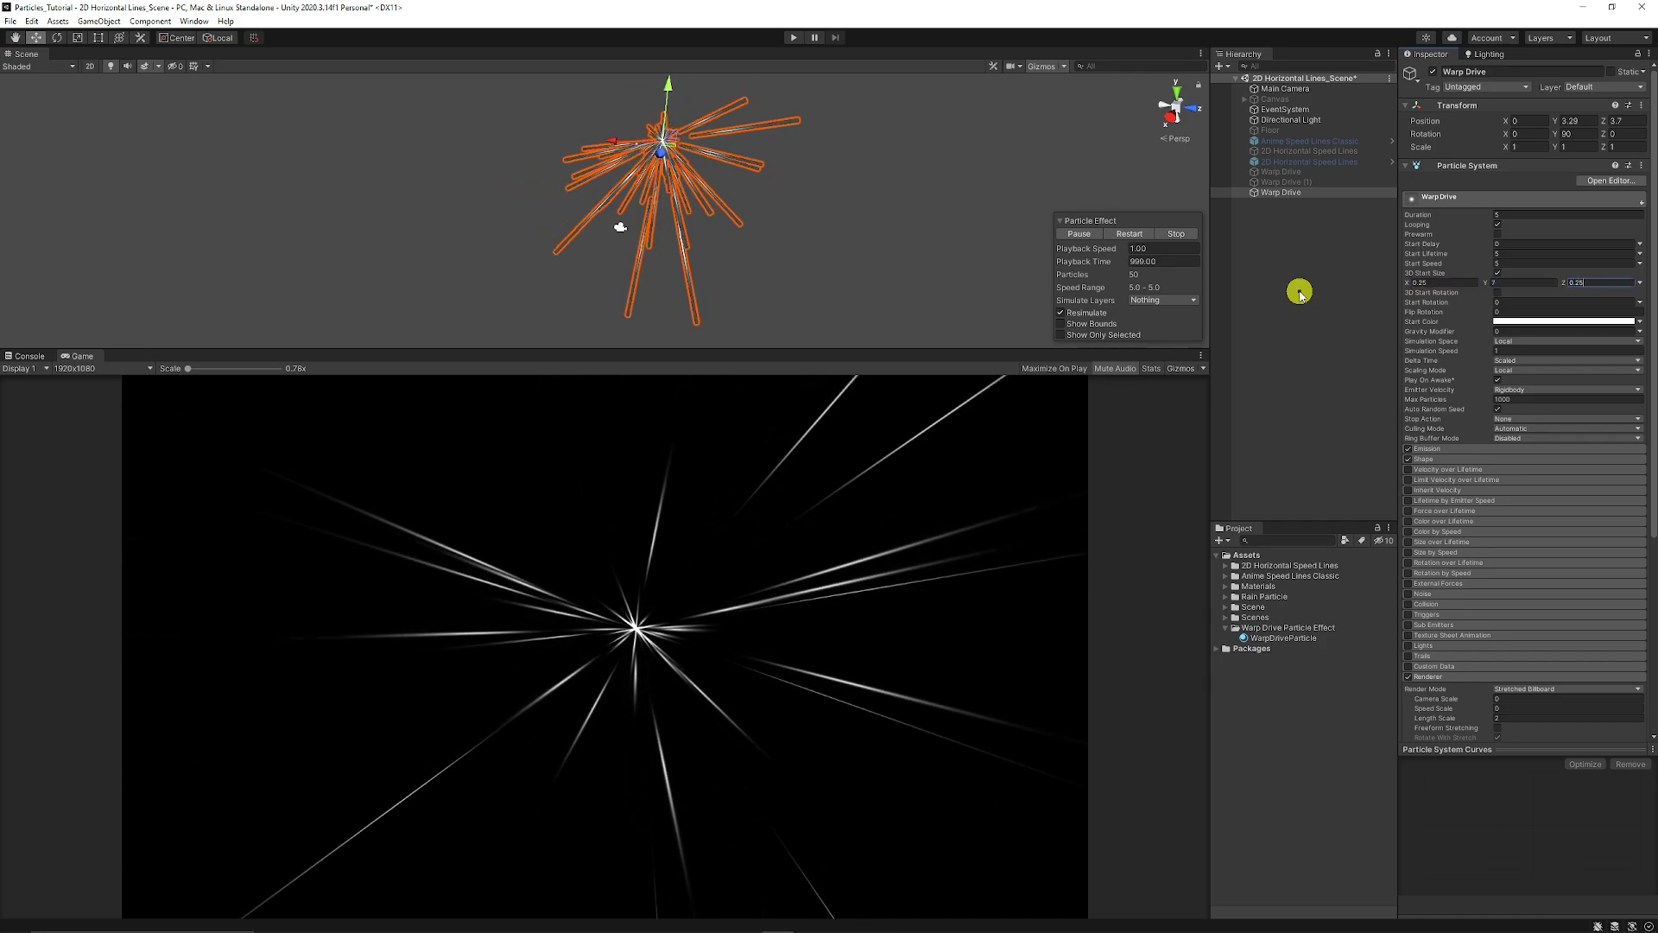
pyautogui.click(1436, 450)
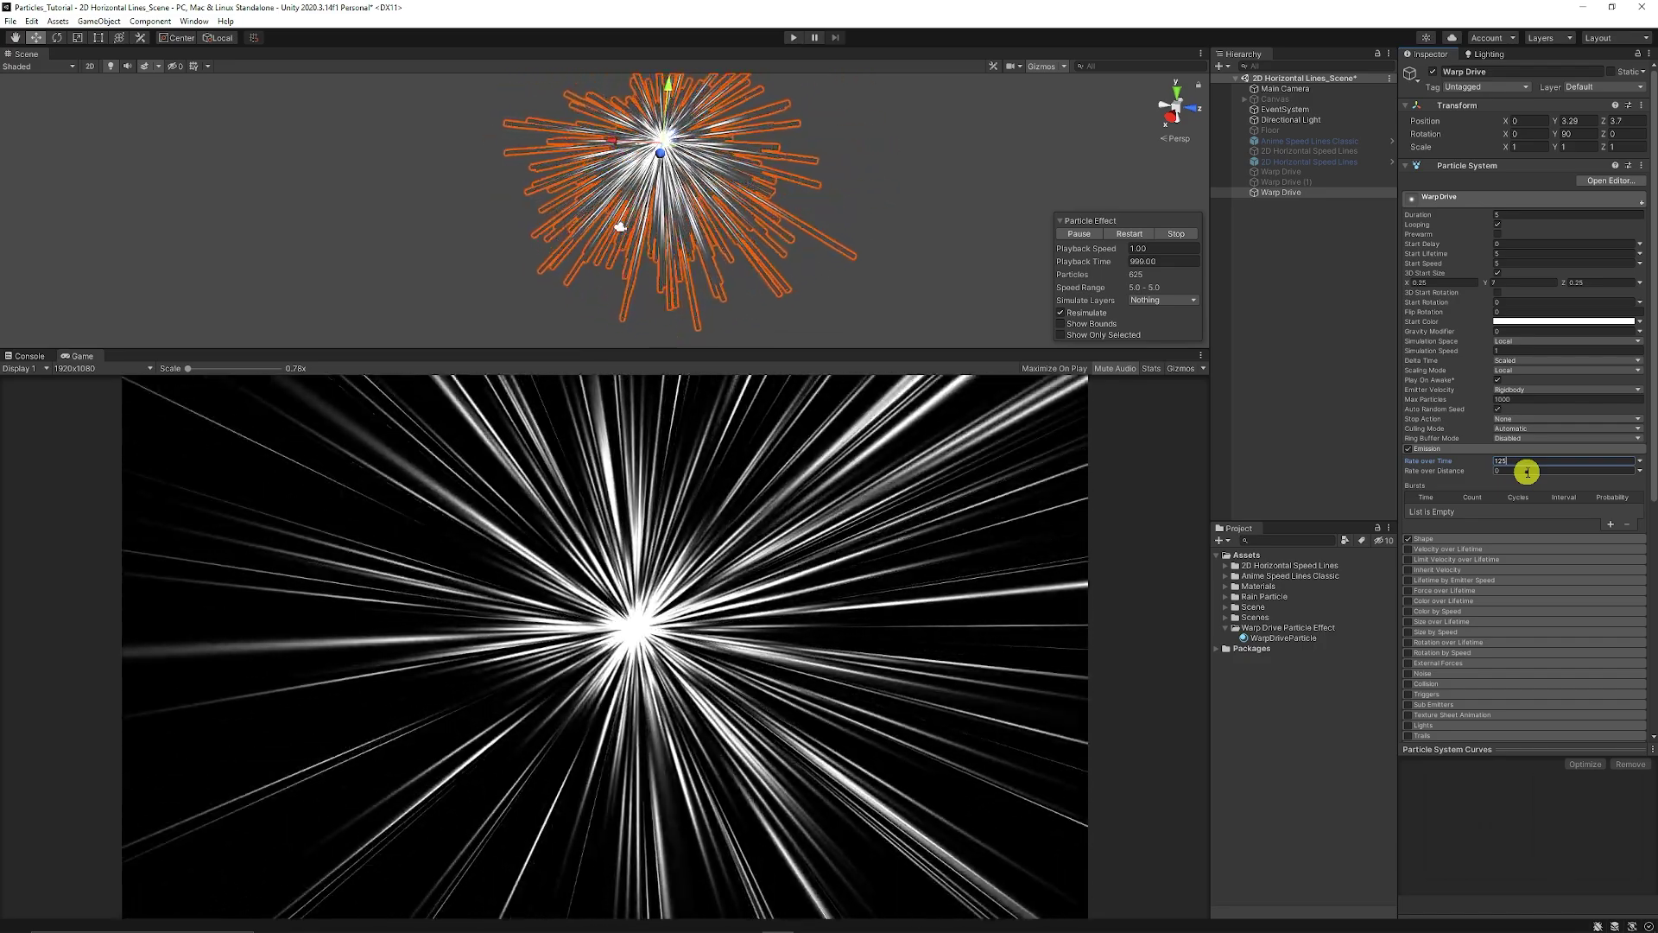
pyautogui.click(1464, 449)
# Set the emitter cone's angle to 0 and radius to 5, and move Warp Drive to about X 2.72, Y 3.28, Z 2.34
pyautogui.click(1461, 460)
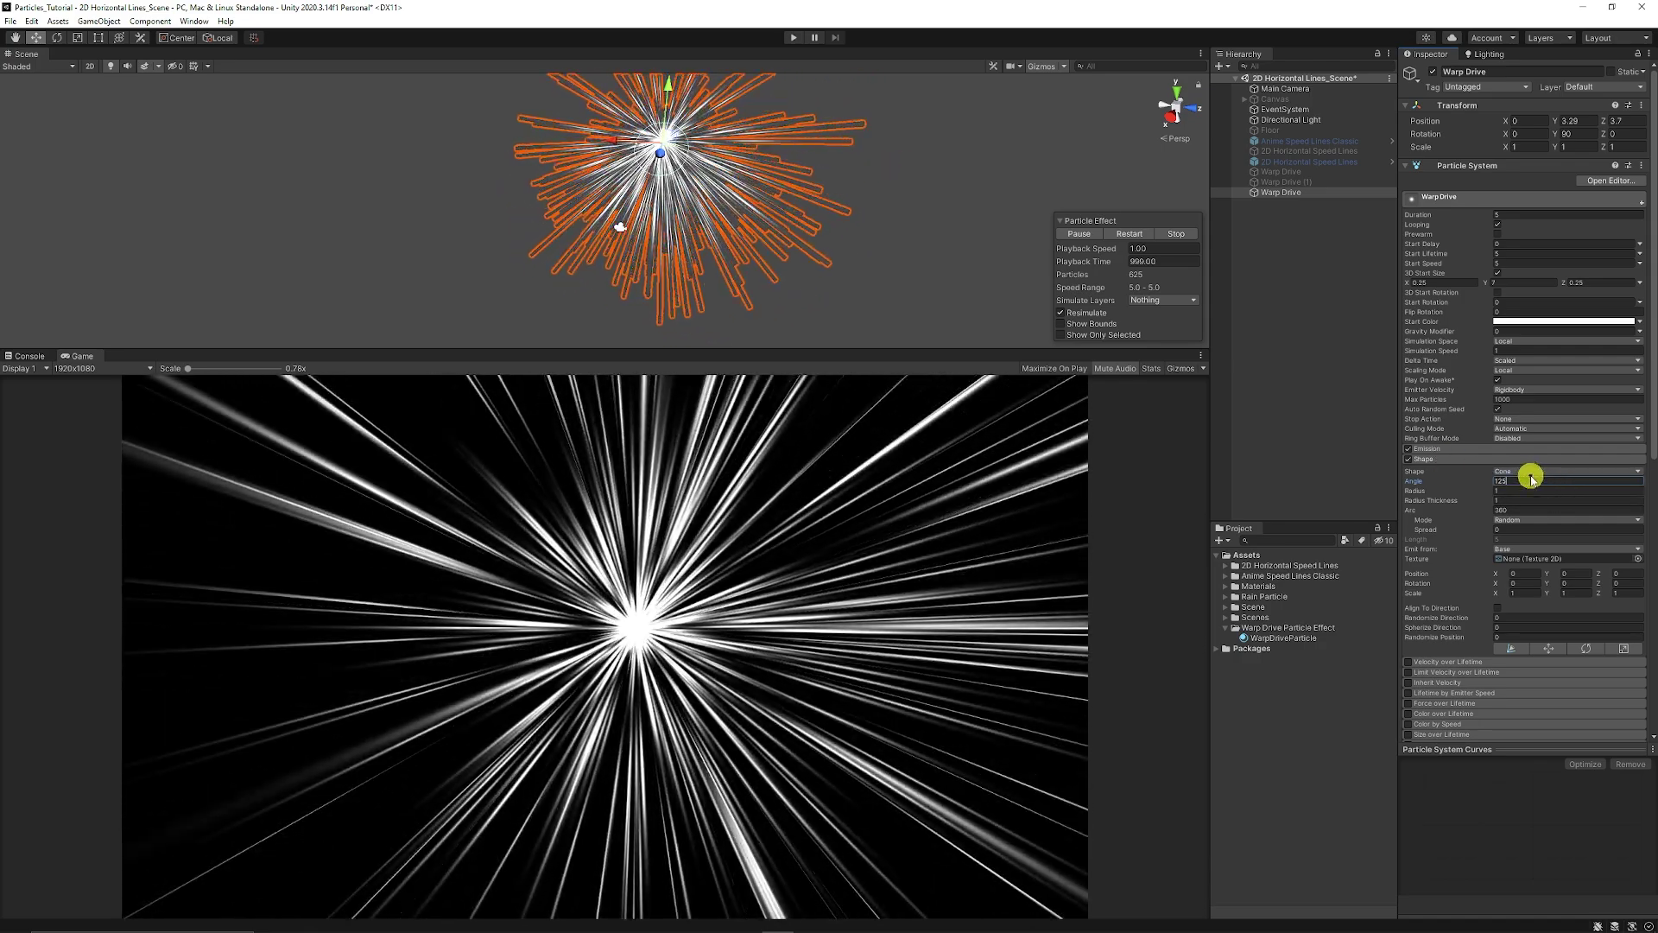
pyautogui.click(1532, 480)
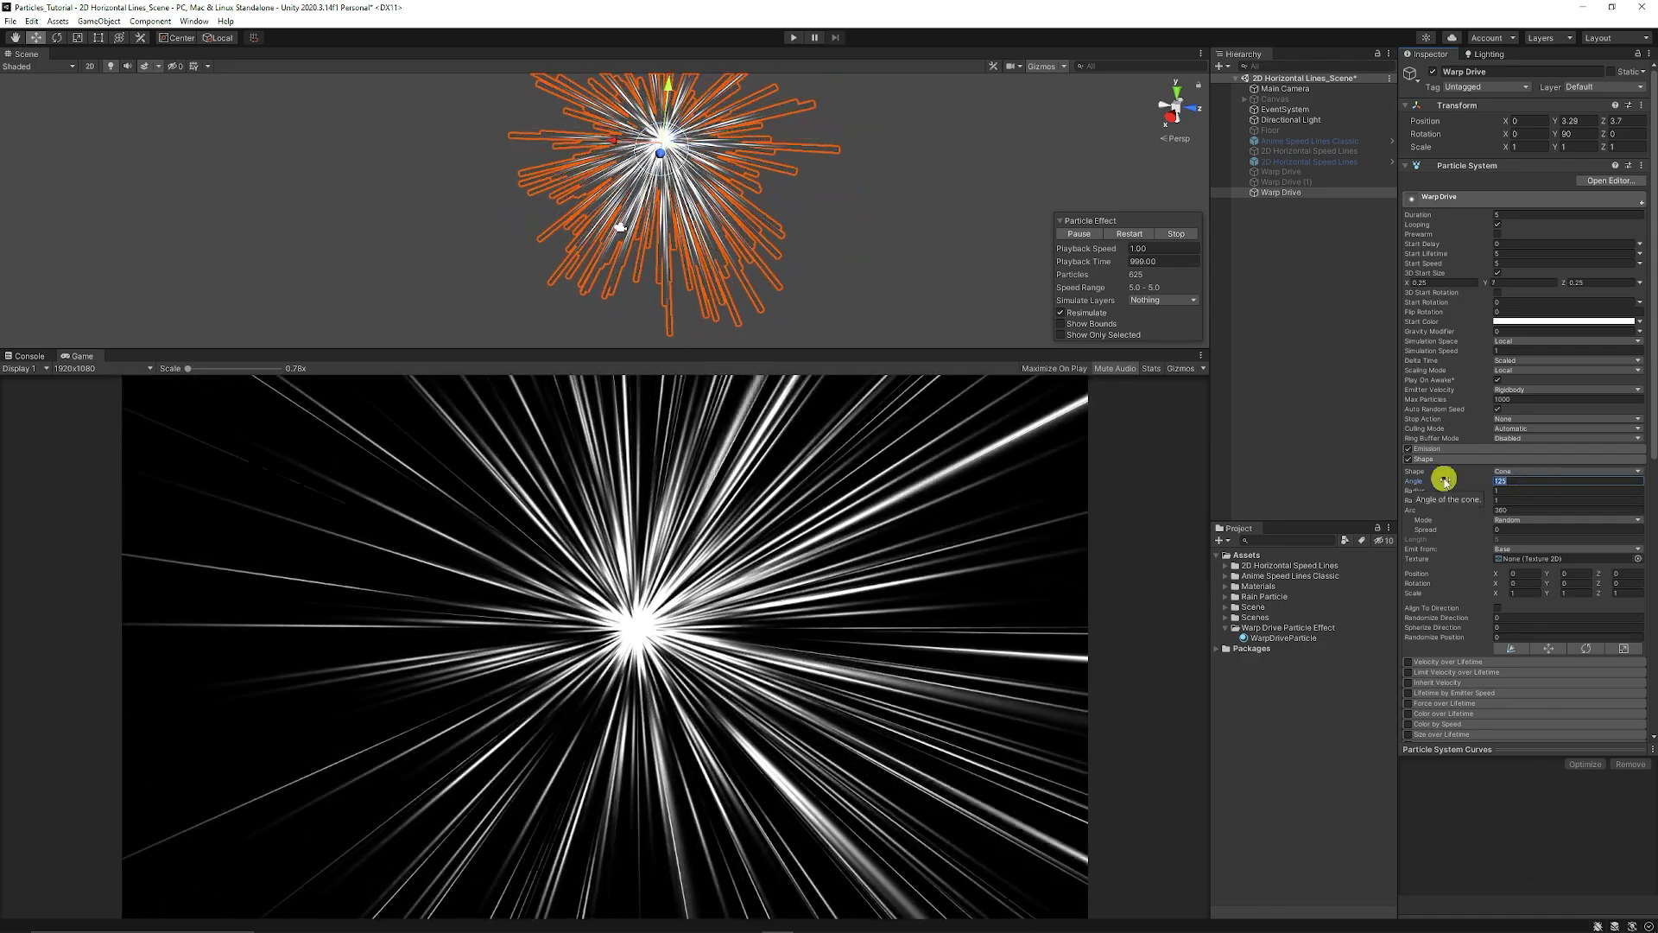
pyautogui.write('0')
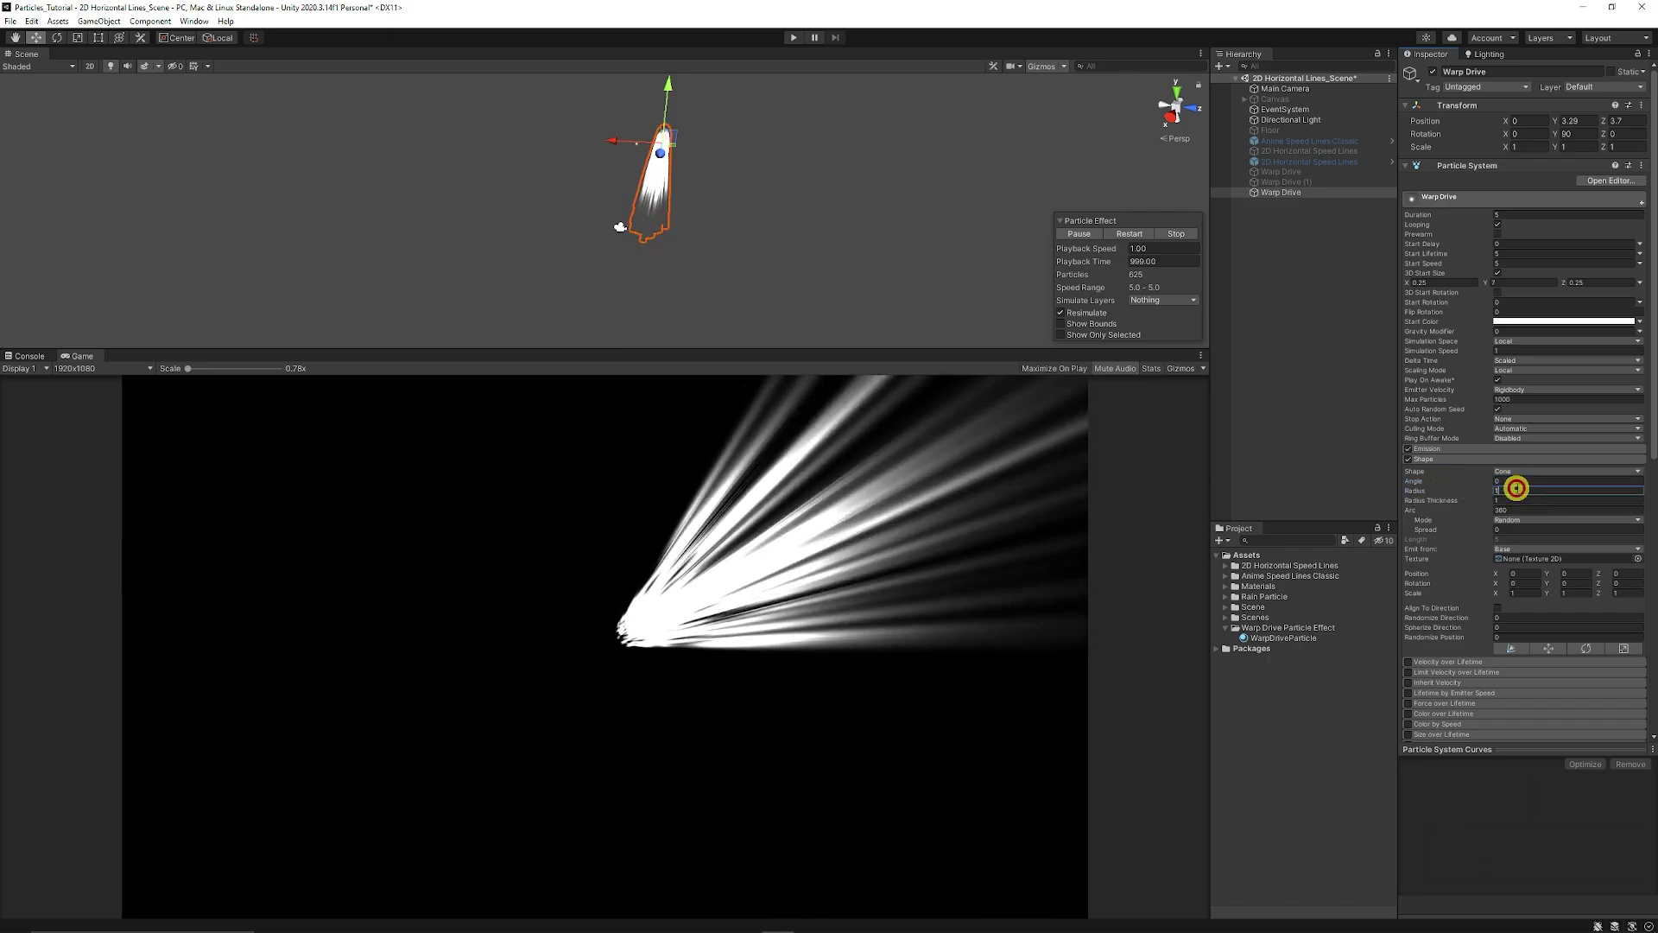
pyautogui.write('5')
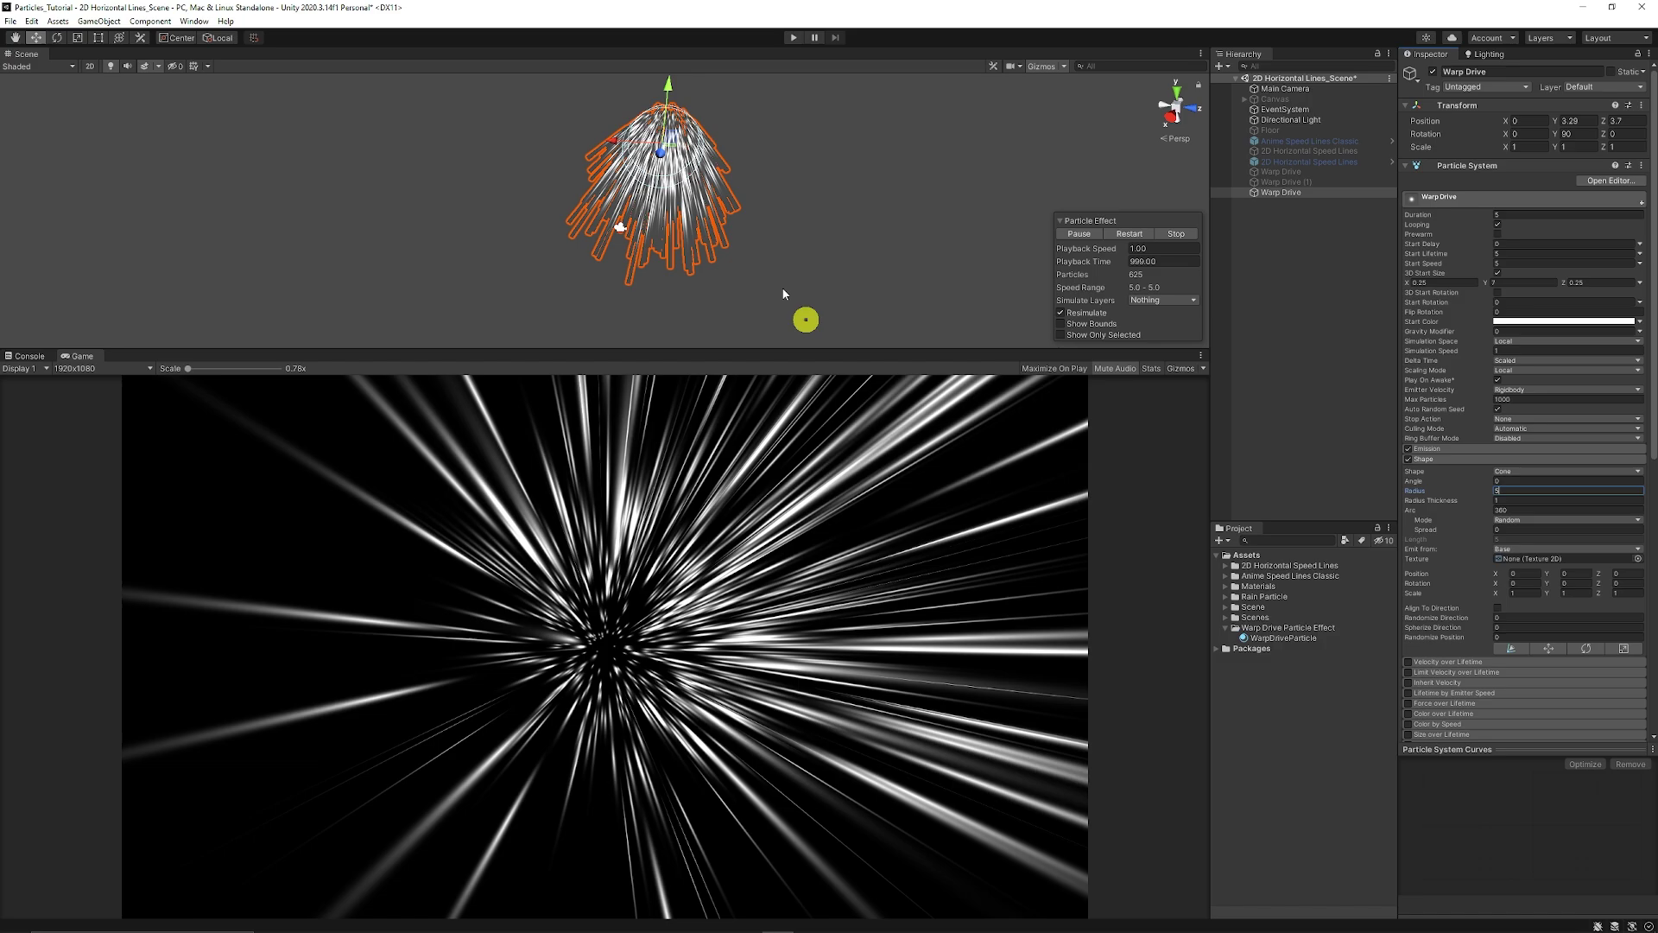
pyautogui.moveTo(643, 164)
pyautogui.mouseDown()
pyautogui.moveTo(610, 148)
pyautogui.moveTo(656, 138)
pyautogui.mouseUp()
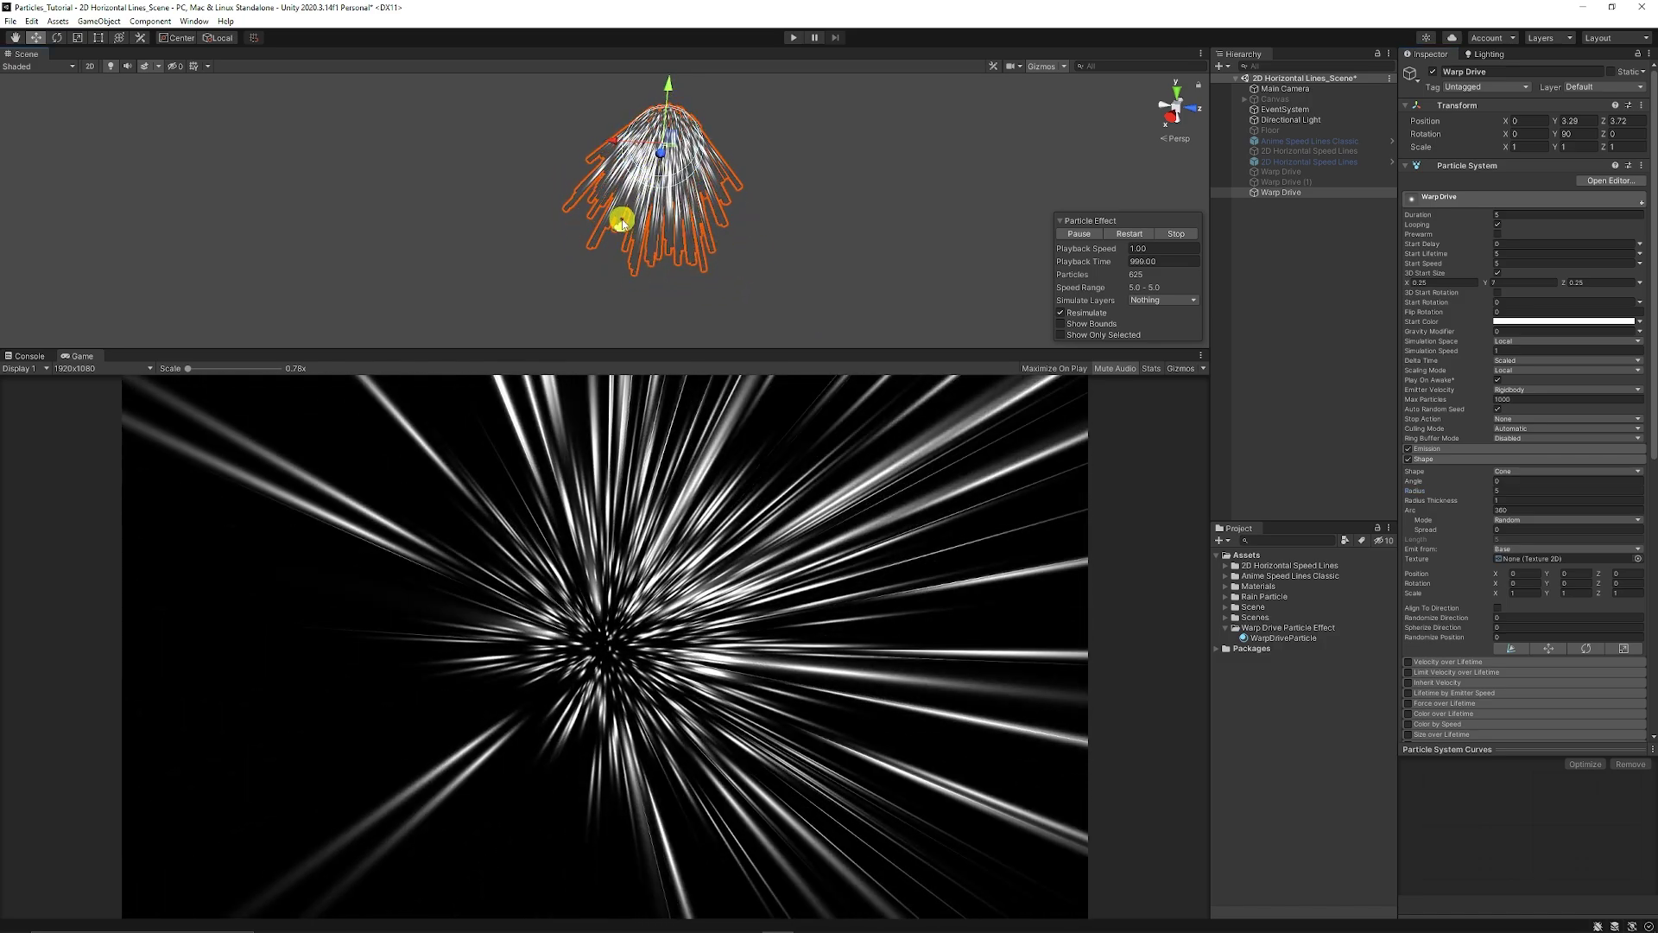
pyautogui.moveTo(622, 228); pyautogui.dragTo(633, 160)
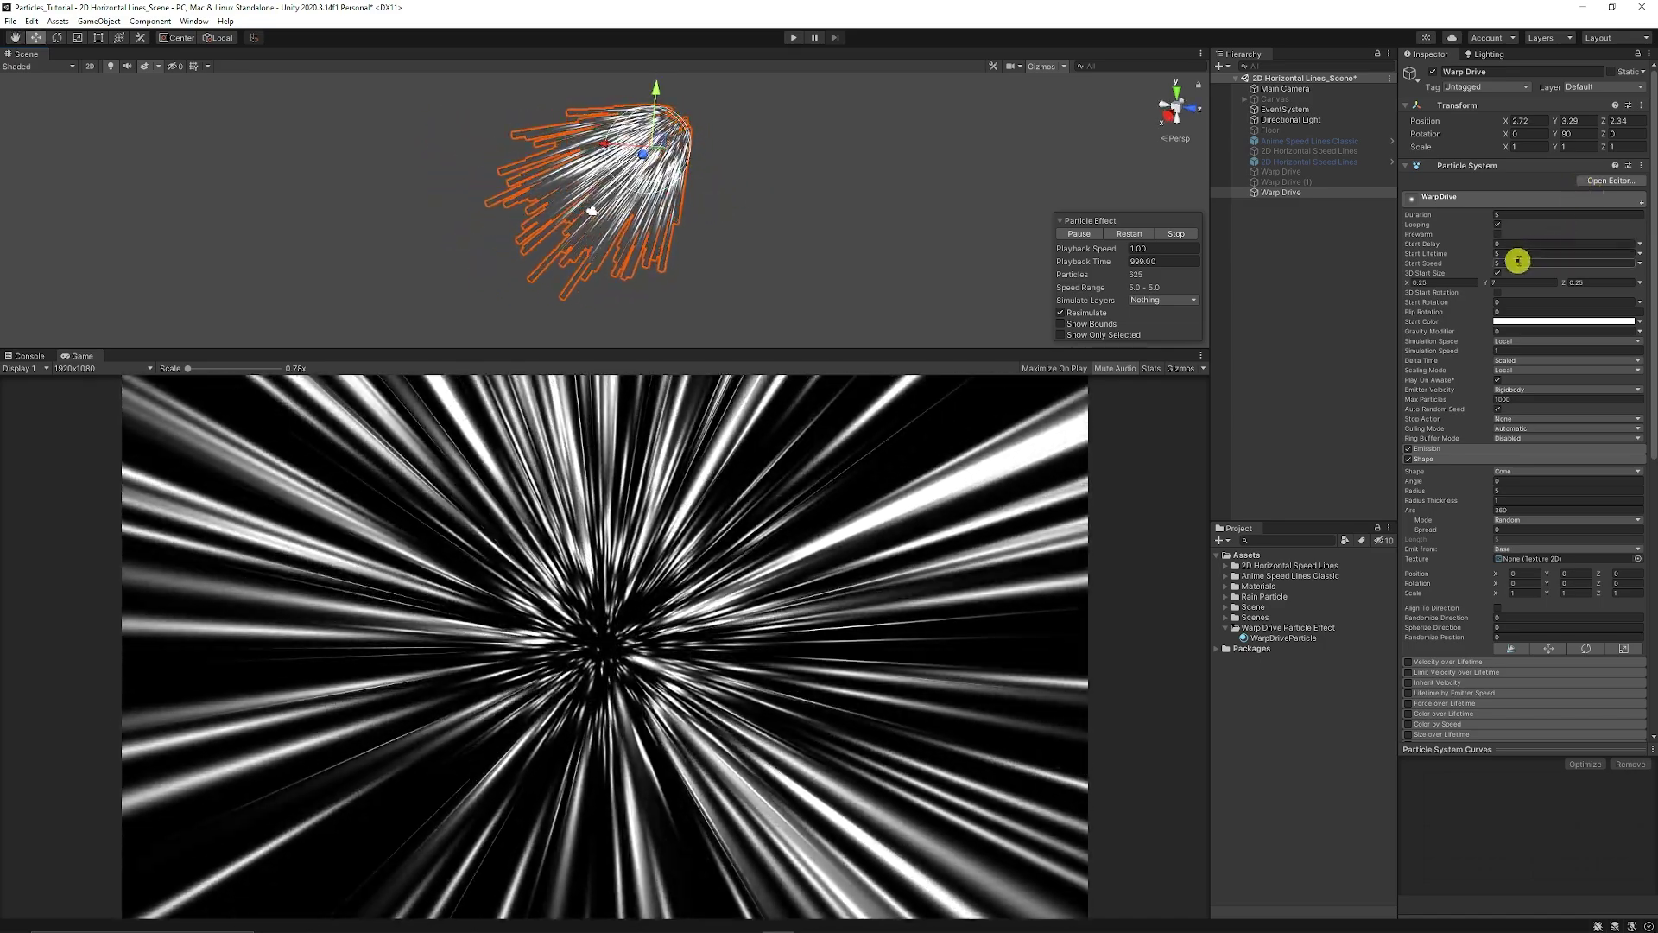
# Set the particles' start speed to 35 and their start lifetime to 1.5
pyautogui.click(1518, 263)
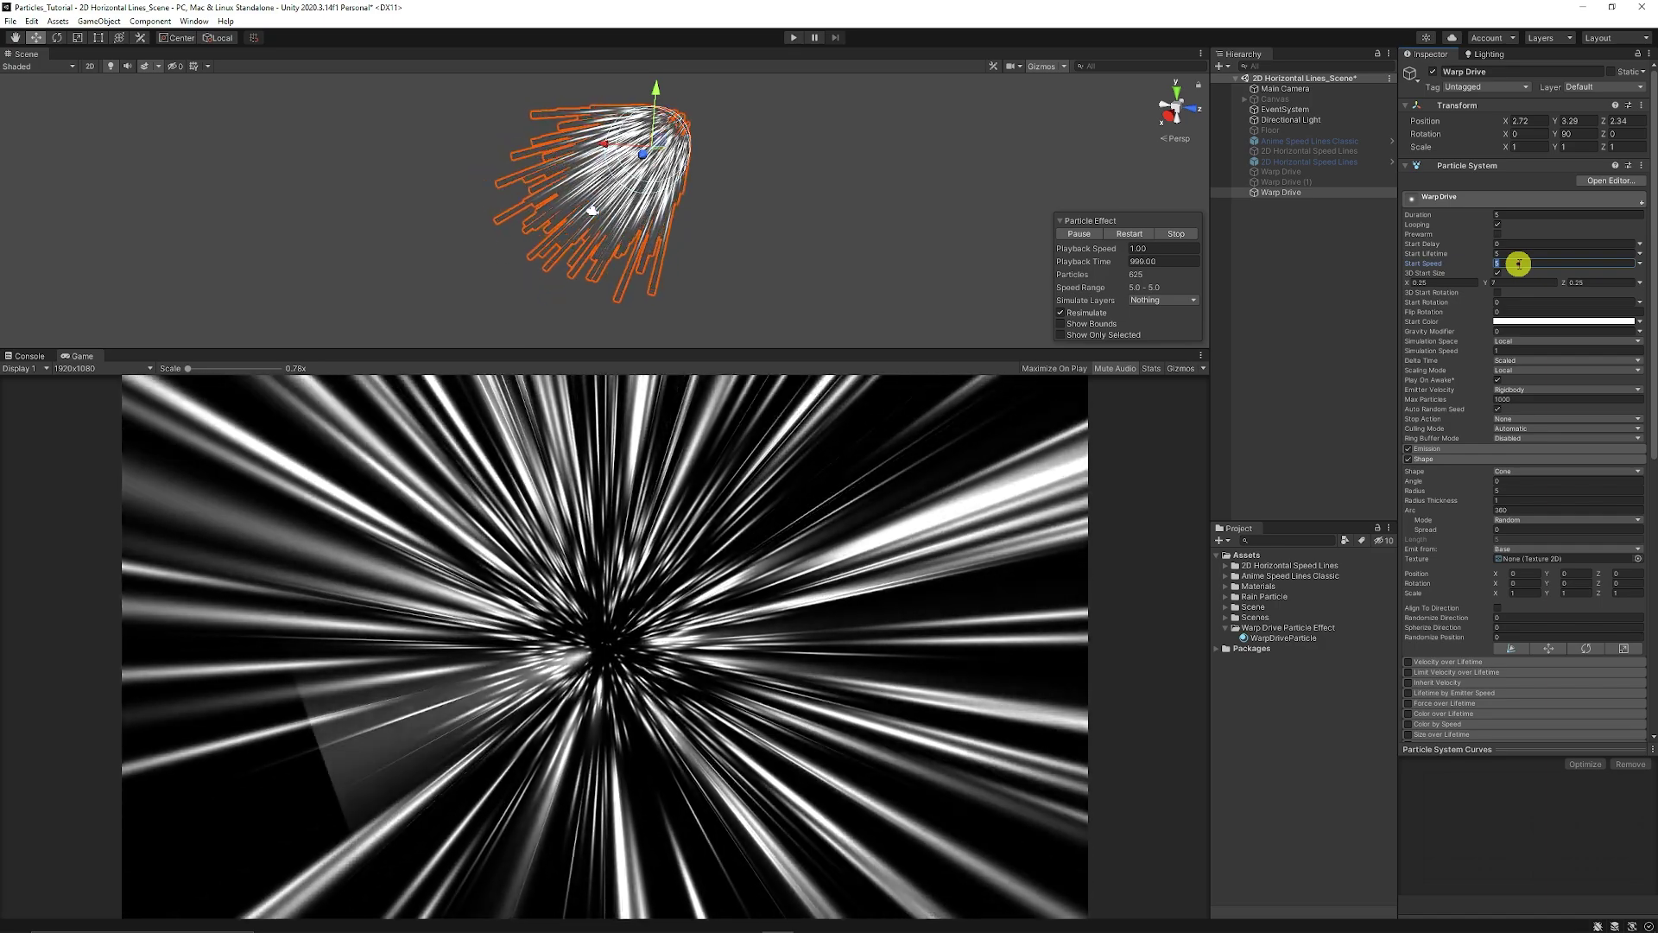
pyautogui.write('35')
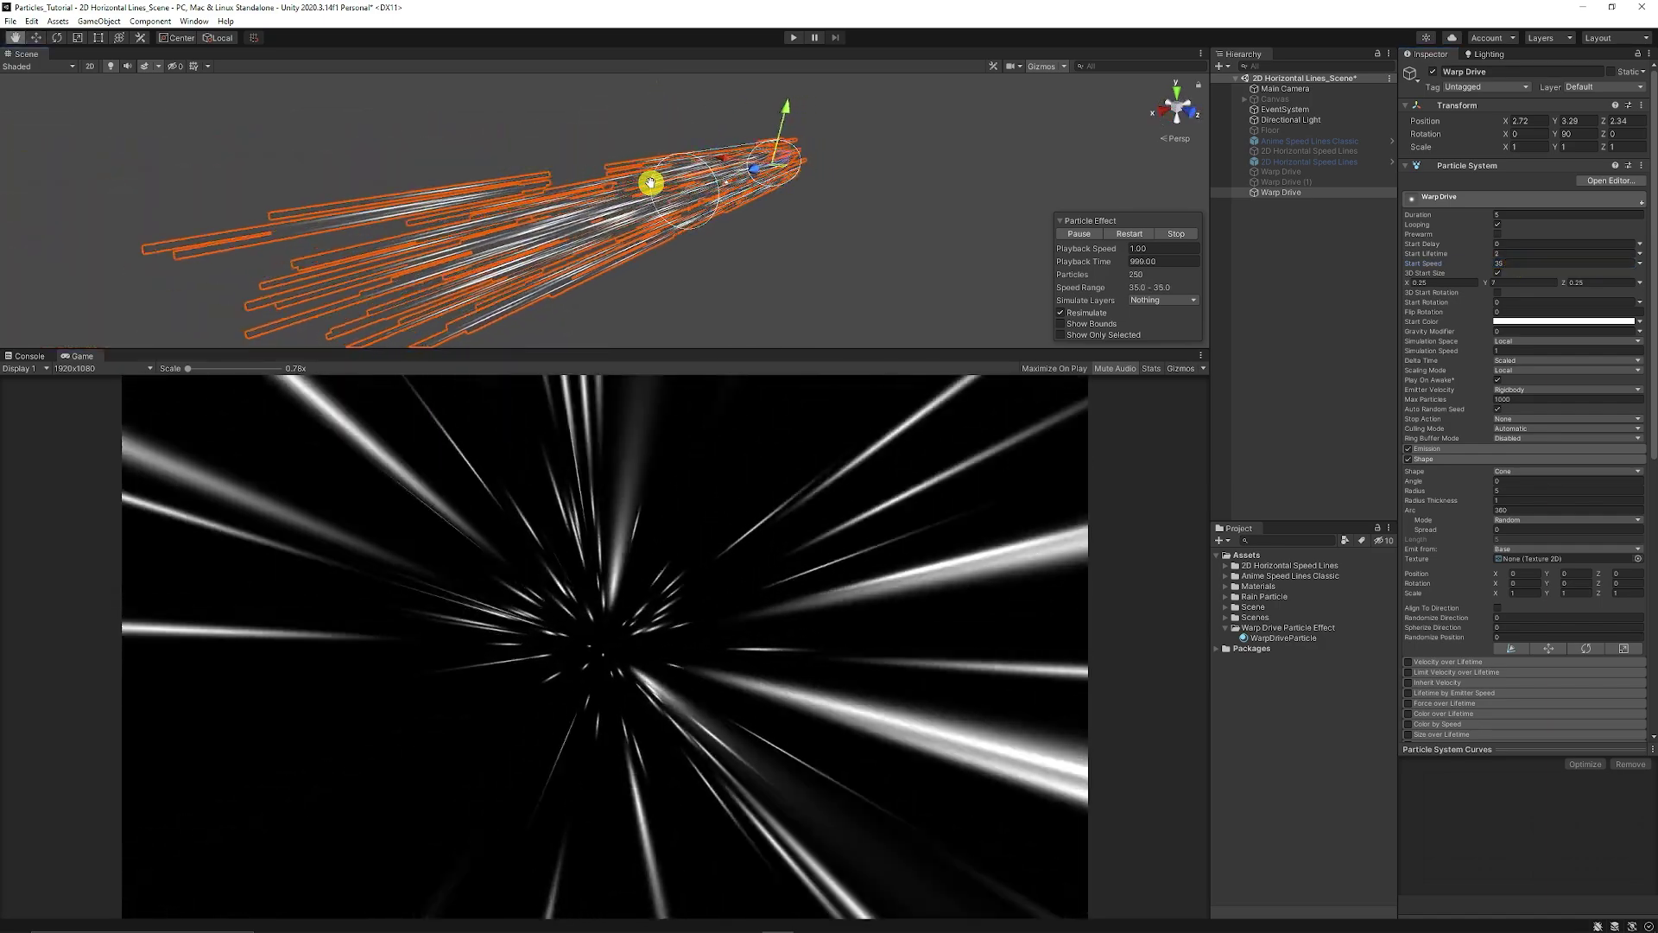
pyautogui.click(1520, 253)
pyautogui.write('2')
pyautogui.click(1527, 251)
pyautogui.write('1.5')
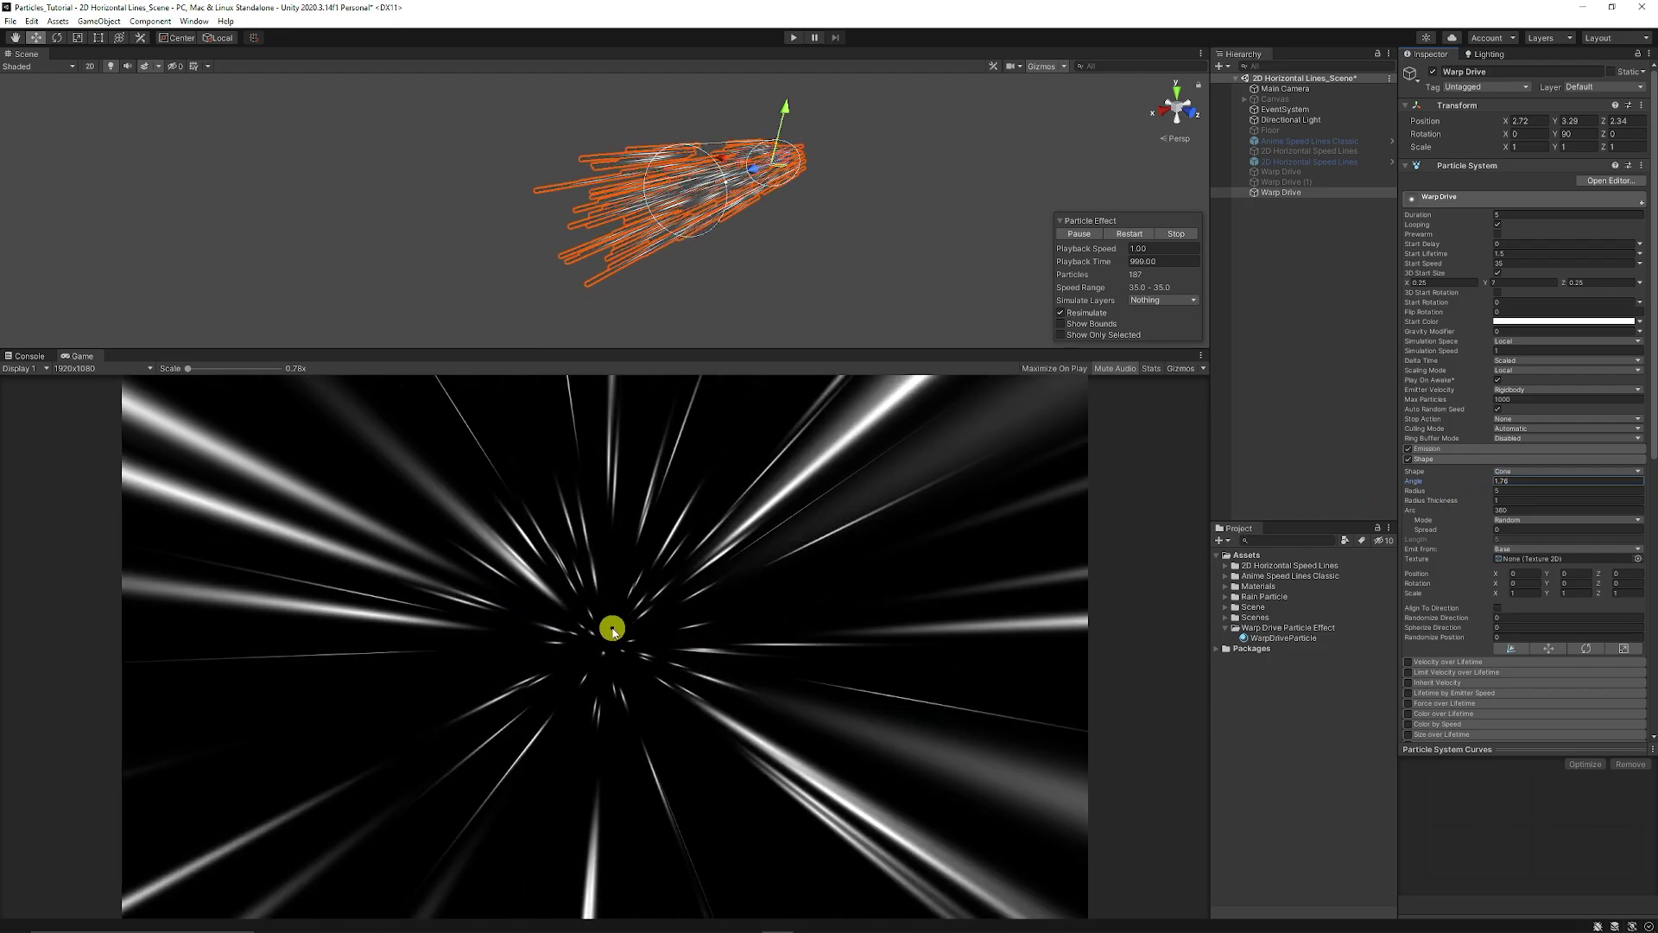
# Enable Color over Lifetime with a gradient that fades in from alpha 0, is opaque midway and fades out at the end
pyautogui.click(1443, 459)
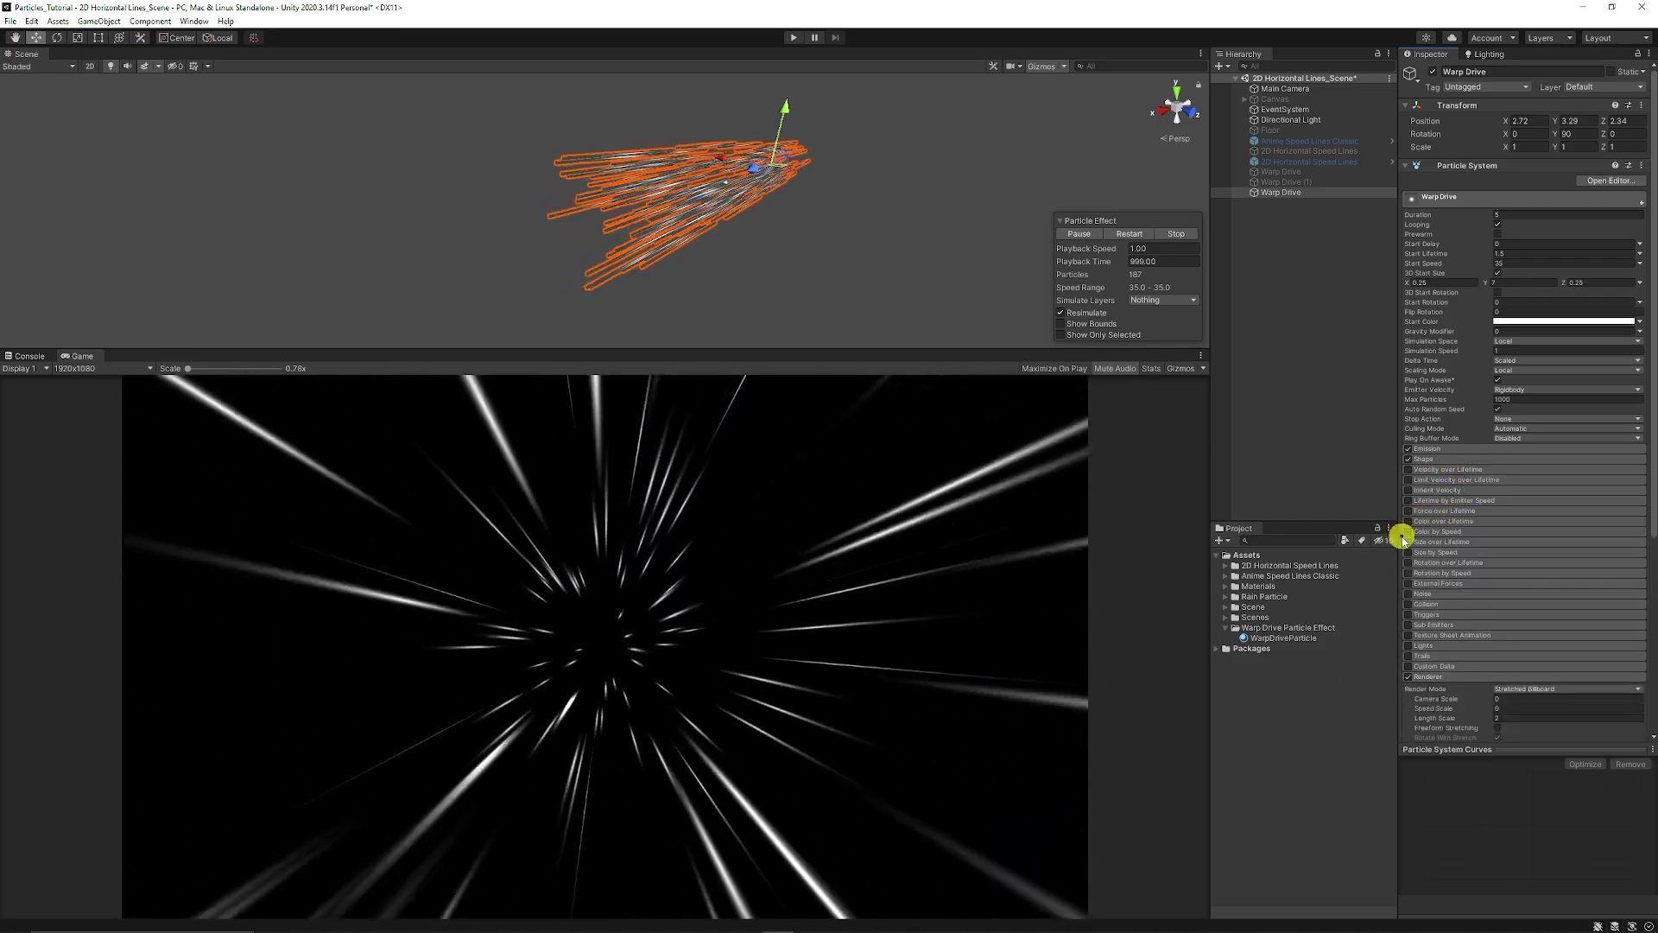
pyautogui.click(1440, 524)
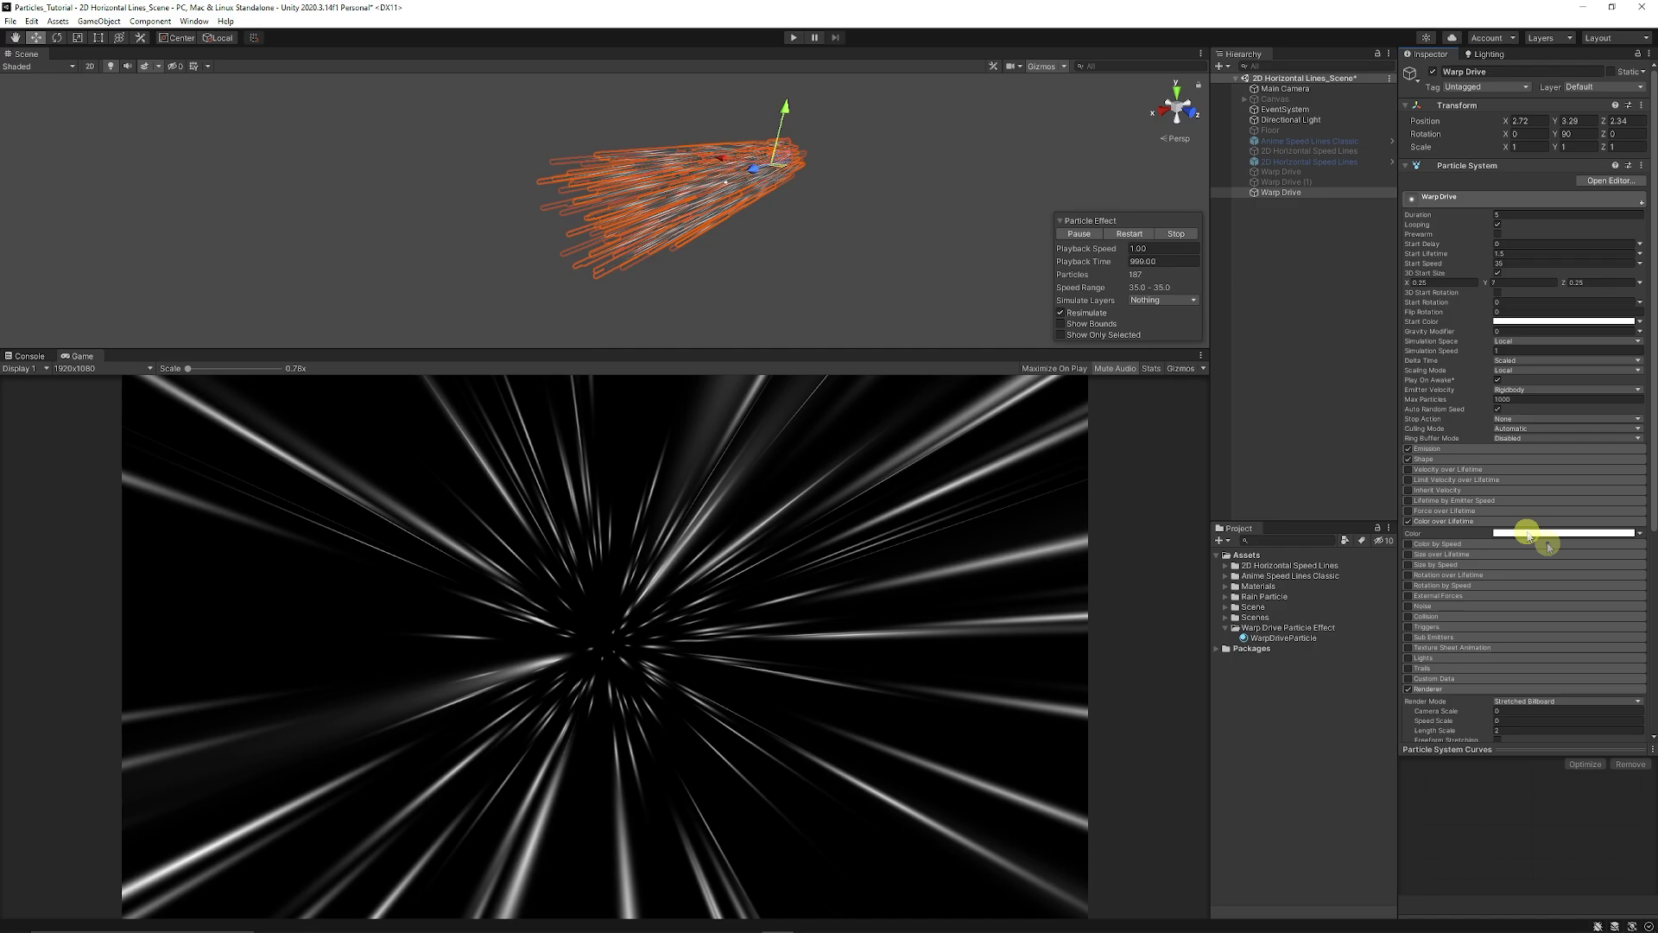
pyautogui.click(1507, 533)
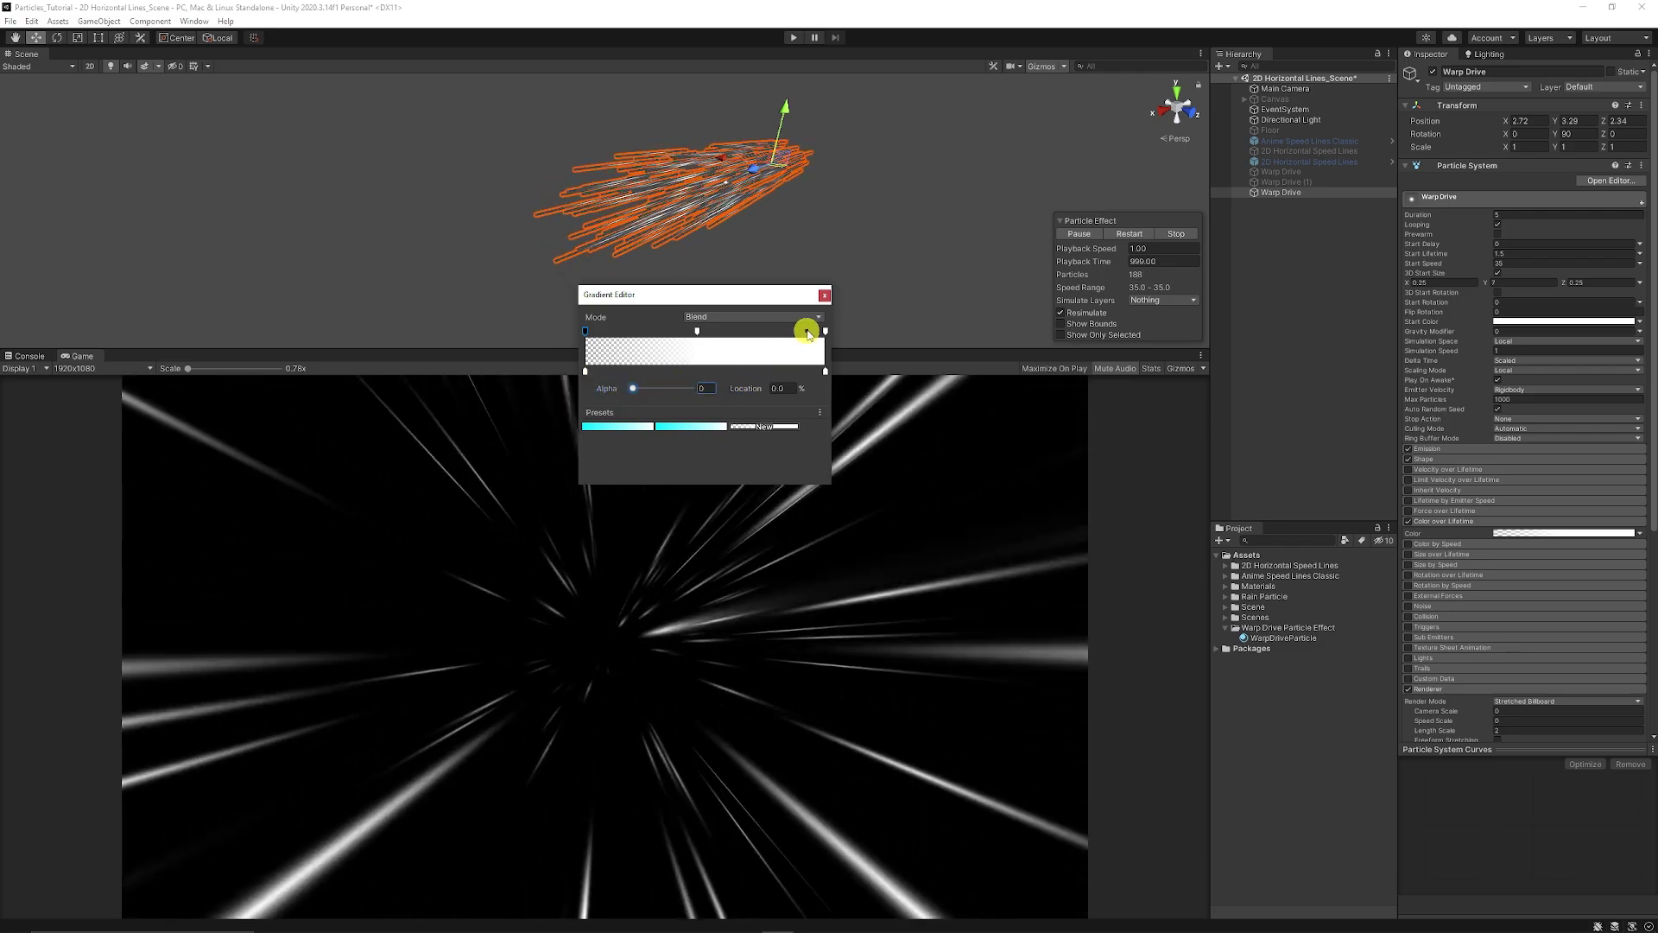
pyautogui.click(826, 332)
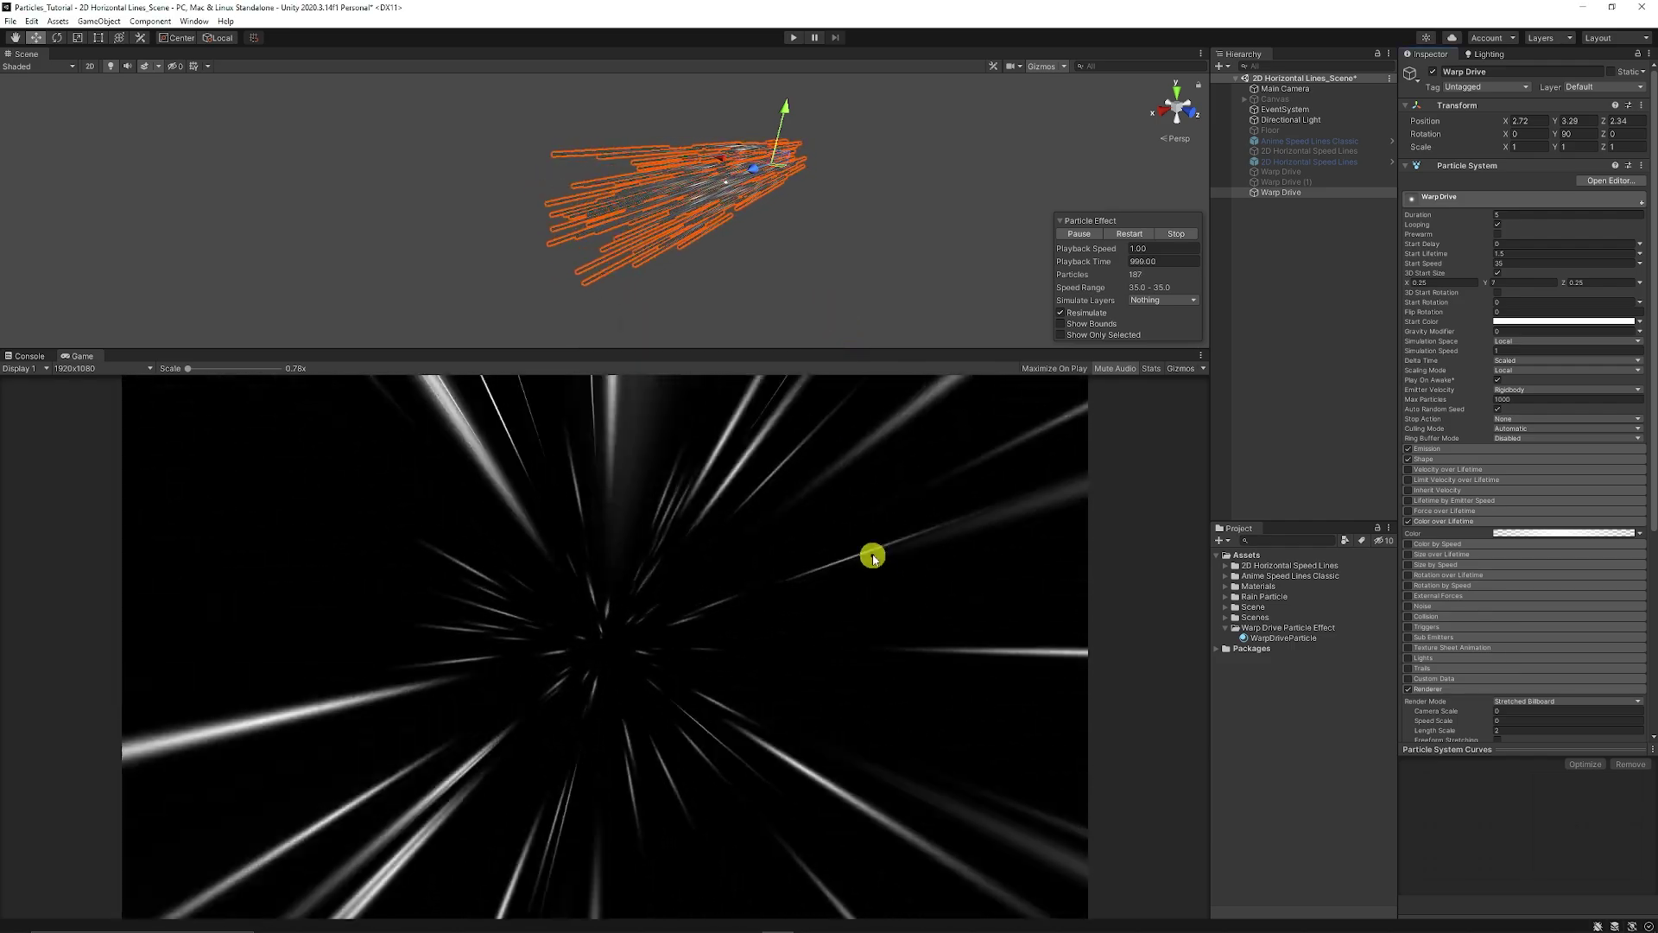
# Set the particles' start color to orange FF8500 and the 3D start size to 0.5 on X and Z
pyautogui.click(1510, 323)
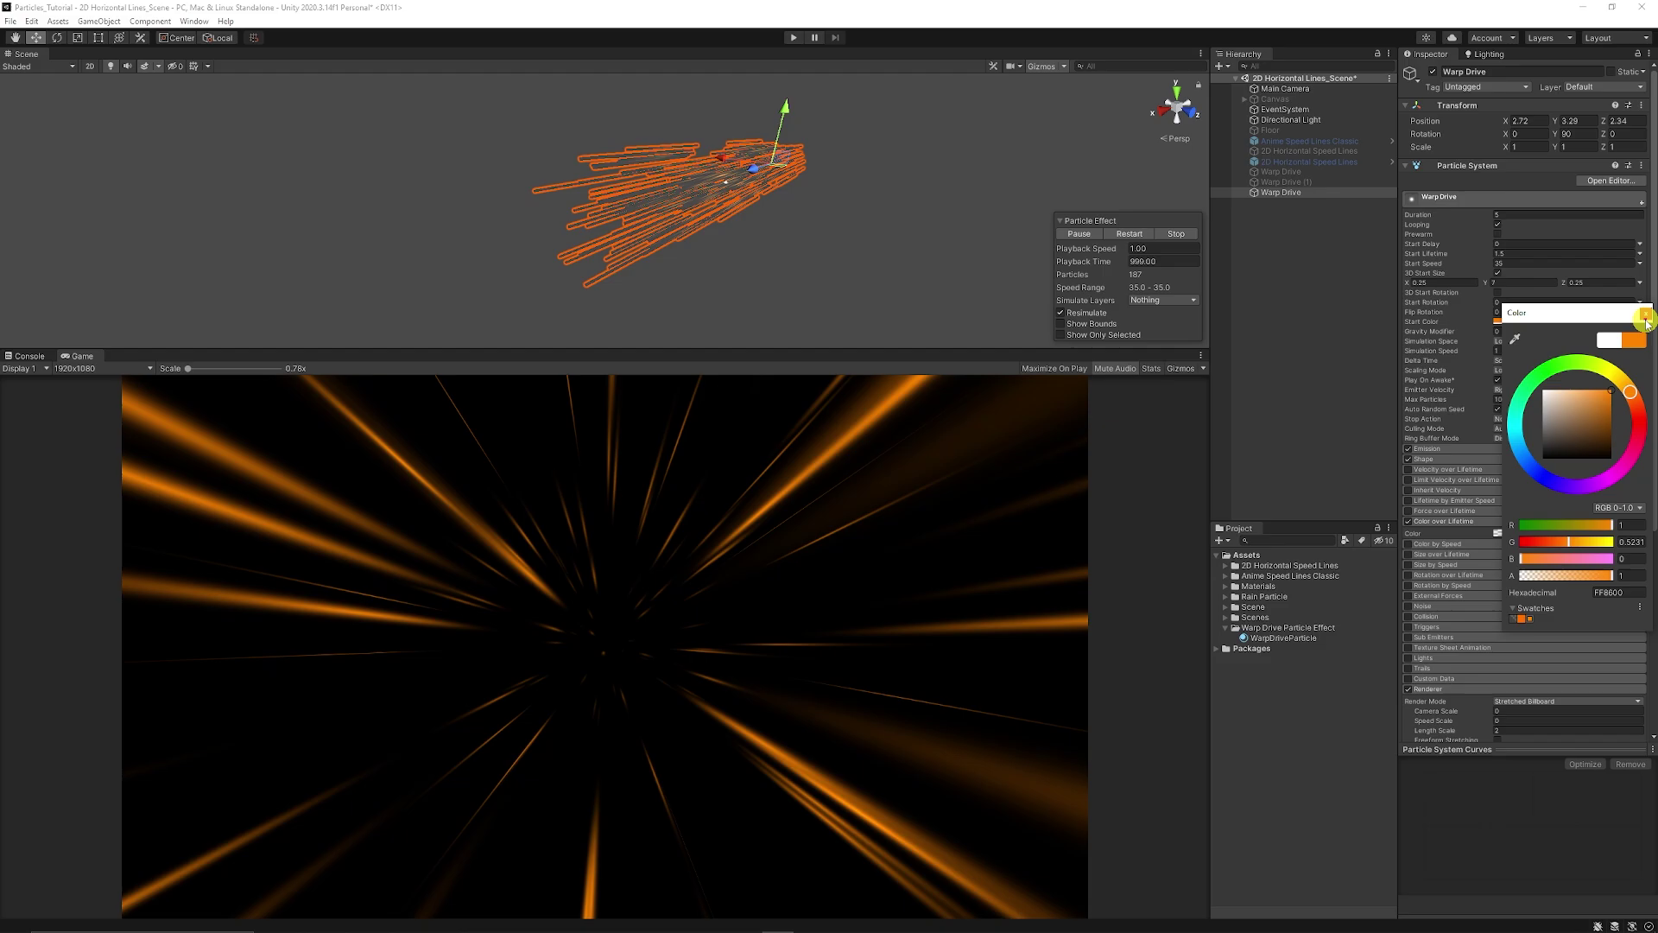
pyautogui.click(1646, 316)
pyautogui.click(1449, 283)
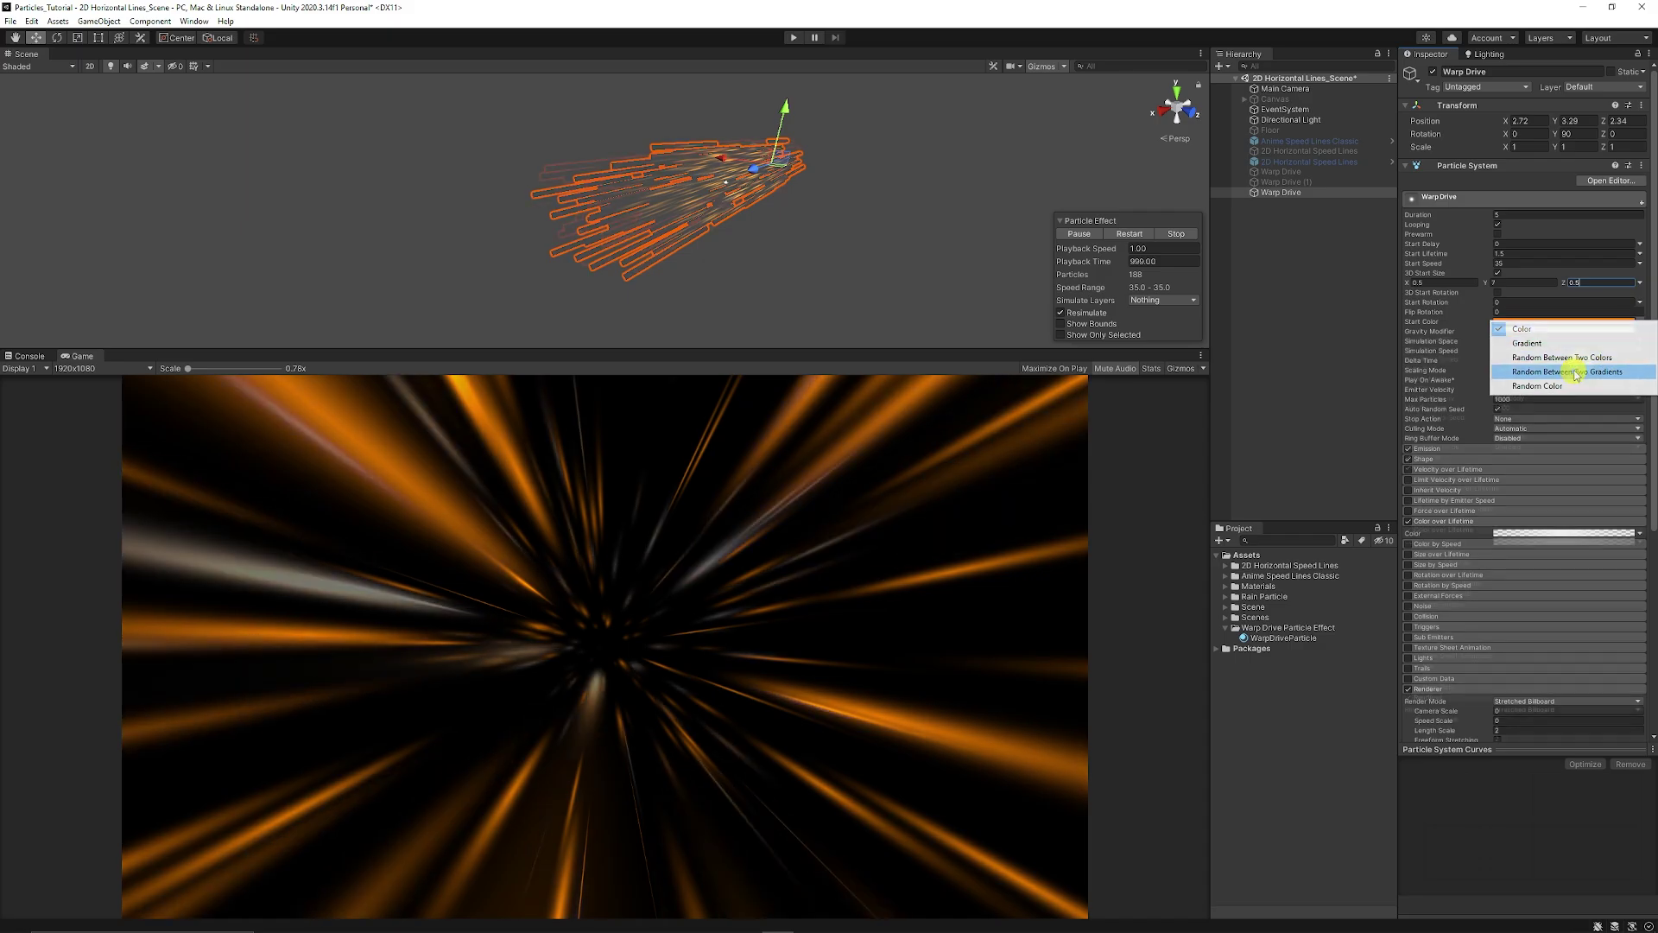
# Make the start color random between two colors, using orange and yellow
pyautogui.click(1567, 357)
pyautogui.click(1548, 330)
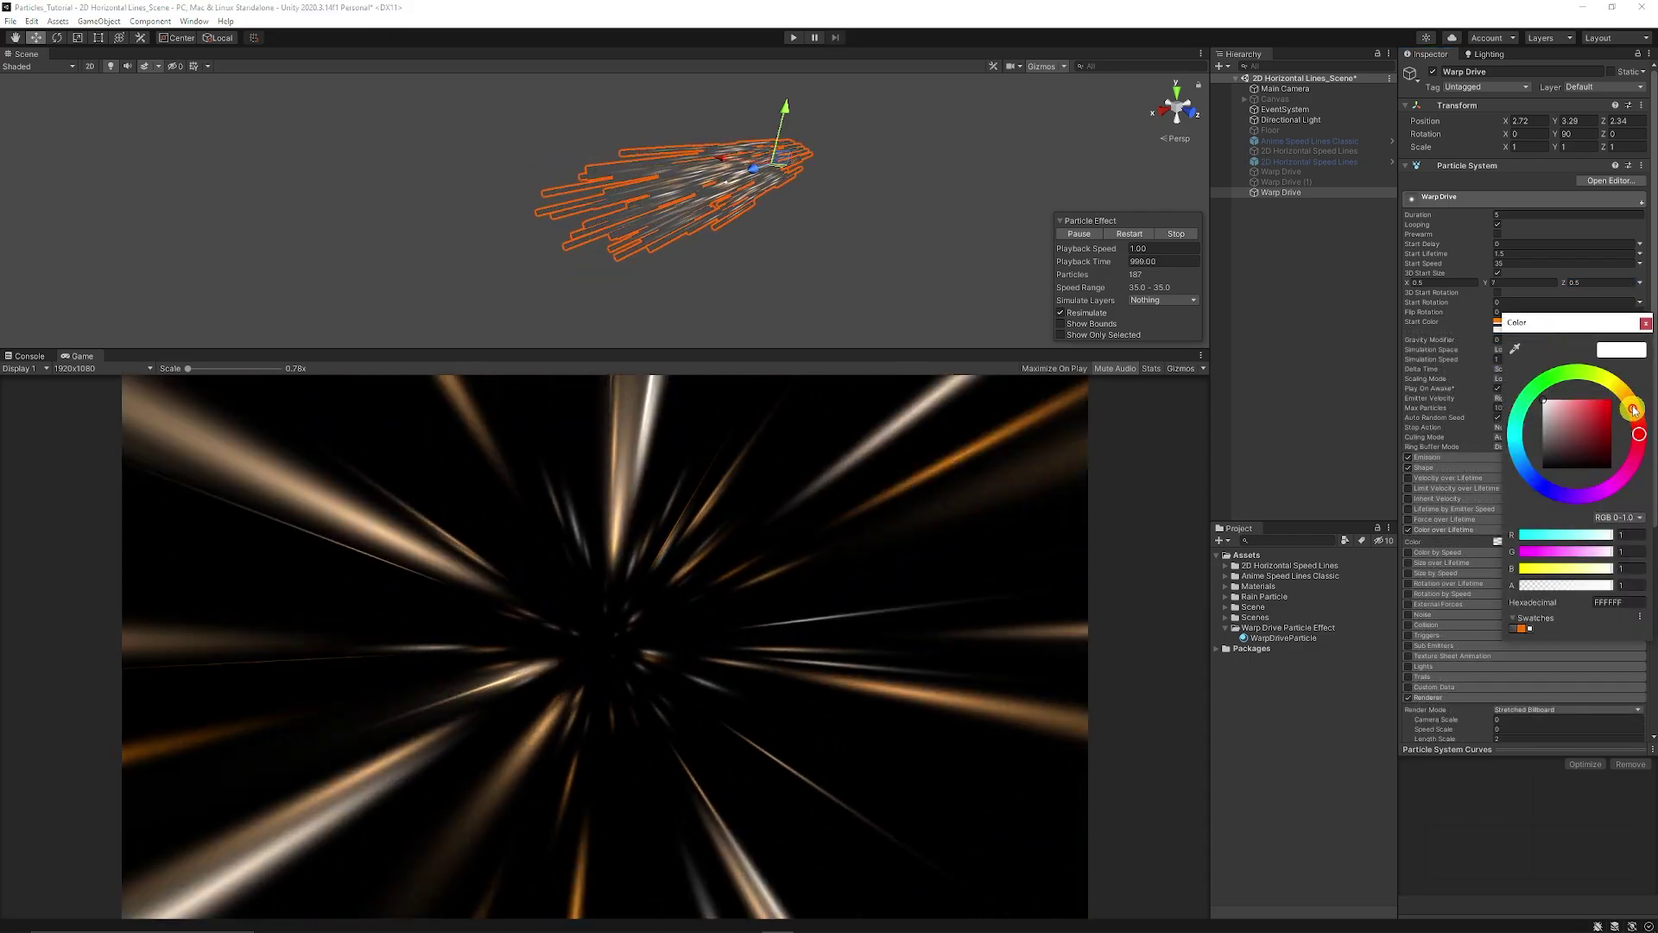
pyautogui.click(1648, 329)
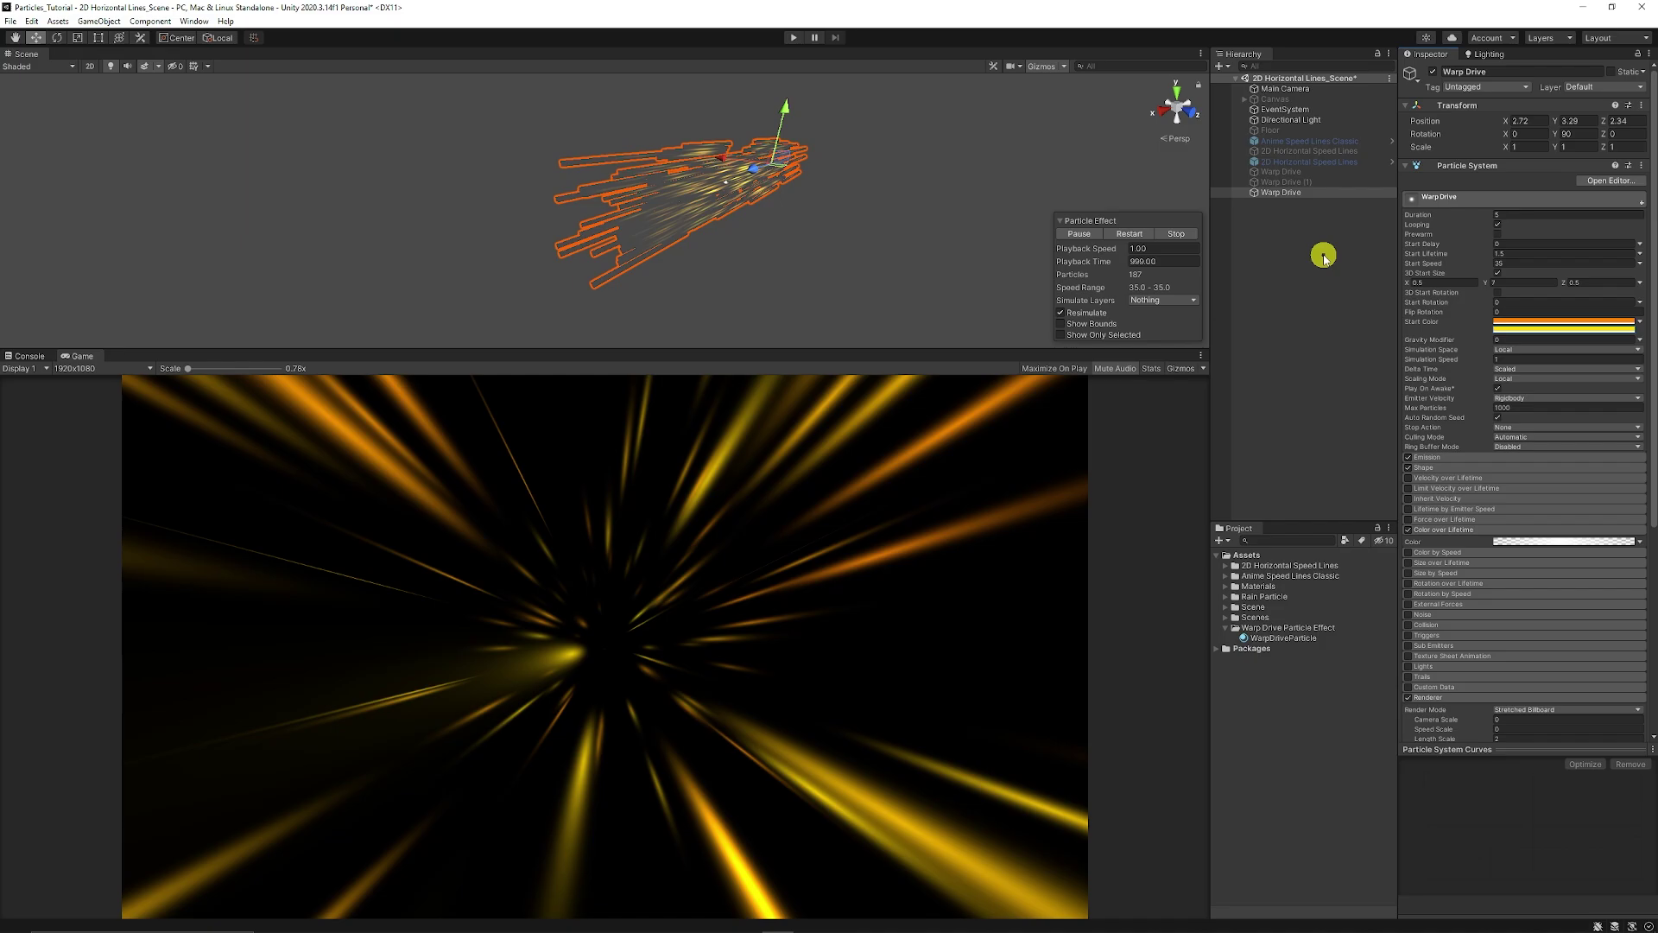
# Duplicate Warp Drive and set the copy's emission rate over time to 100
pyautogui.hotkey('ctrl', 'd')
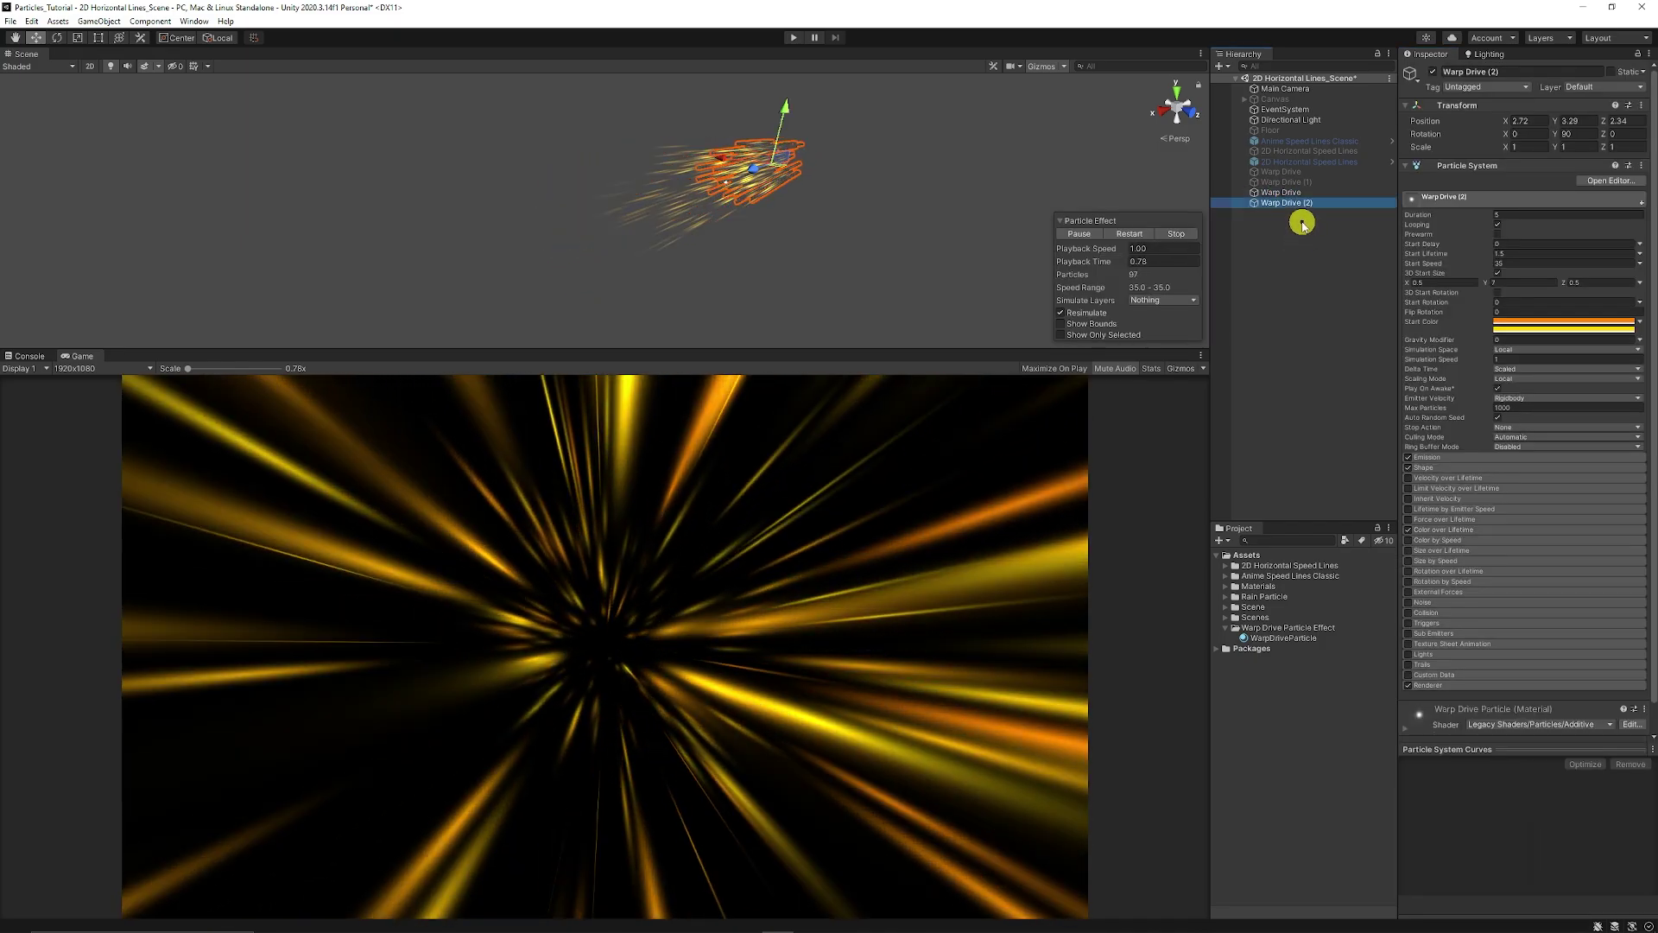
pyautogui.click(1438, 458)
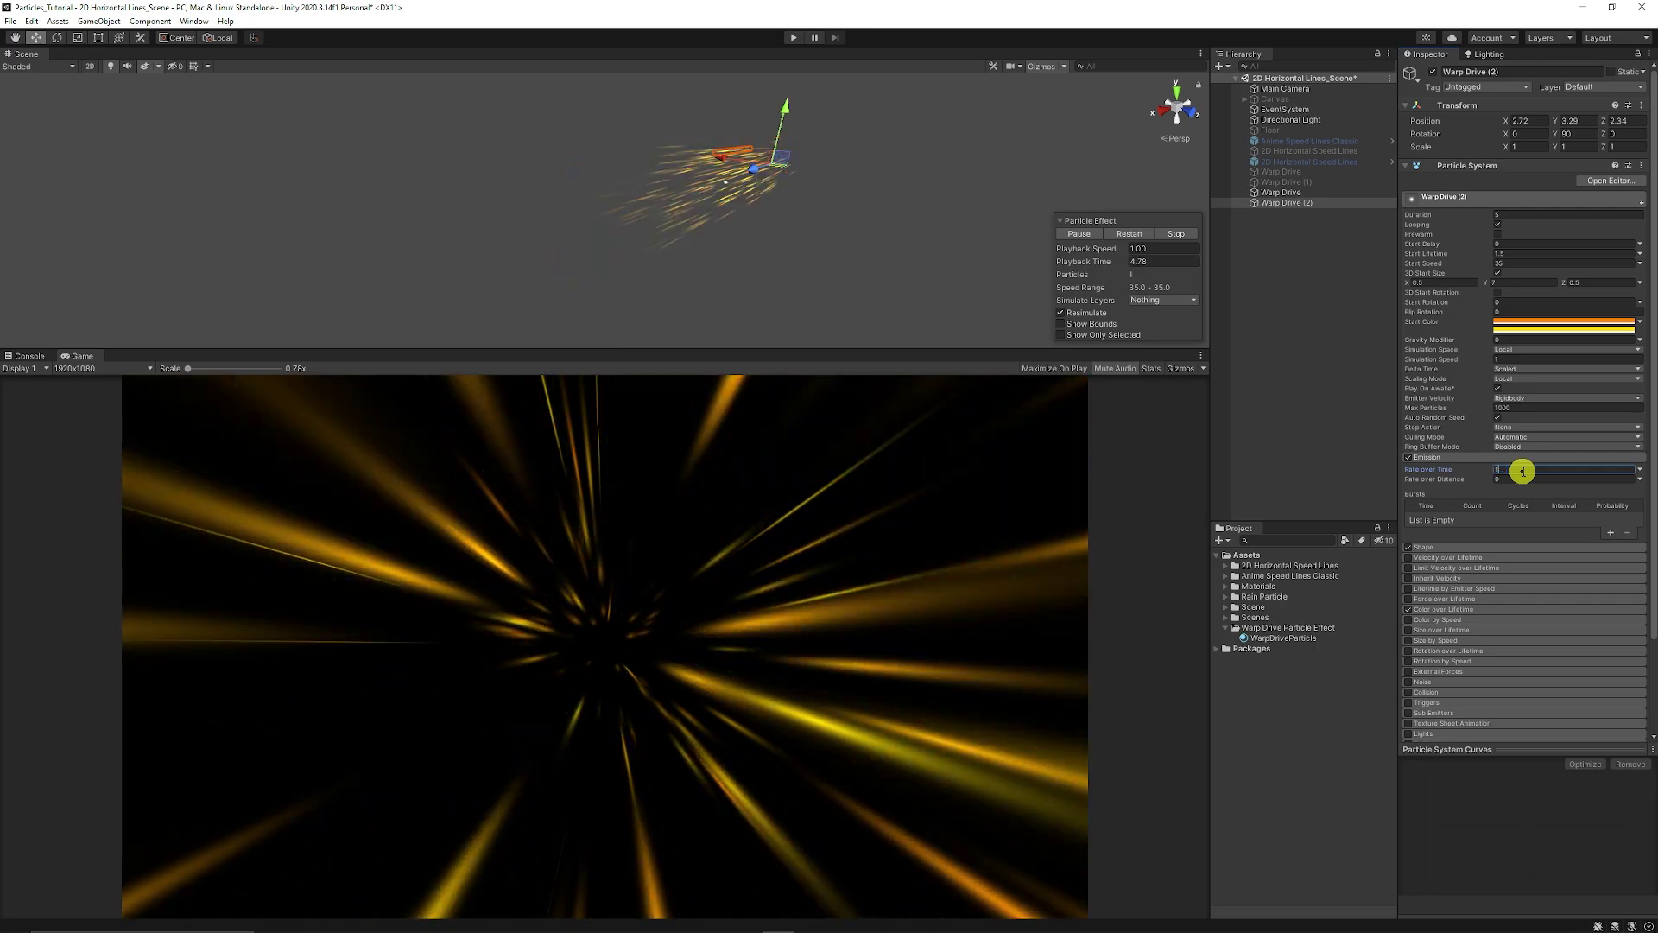
# Switch the duplicate's start color to a single color and pick a cyan blue
pyautogui.click(1512, 327)
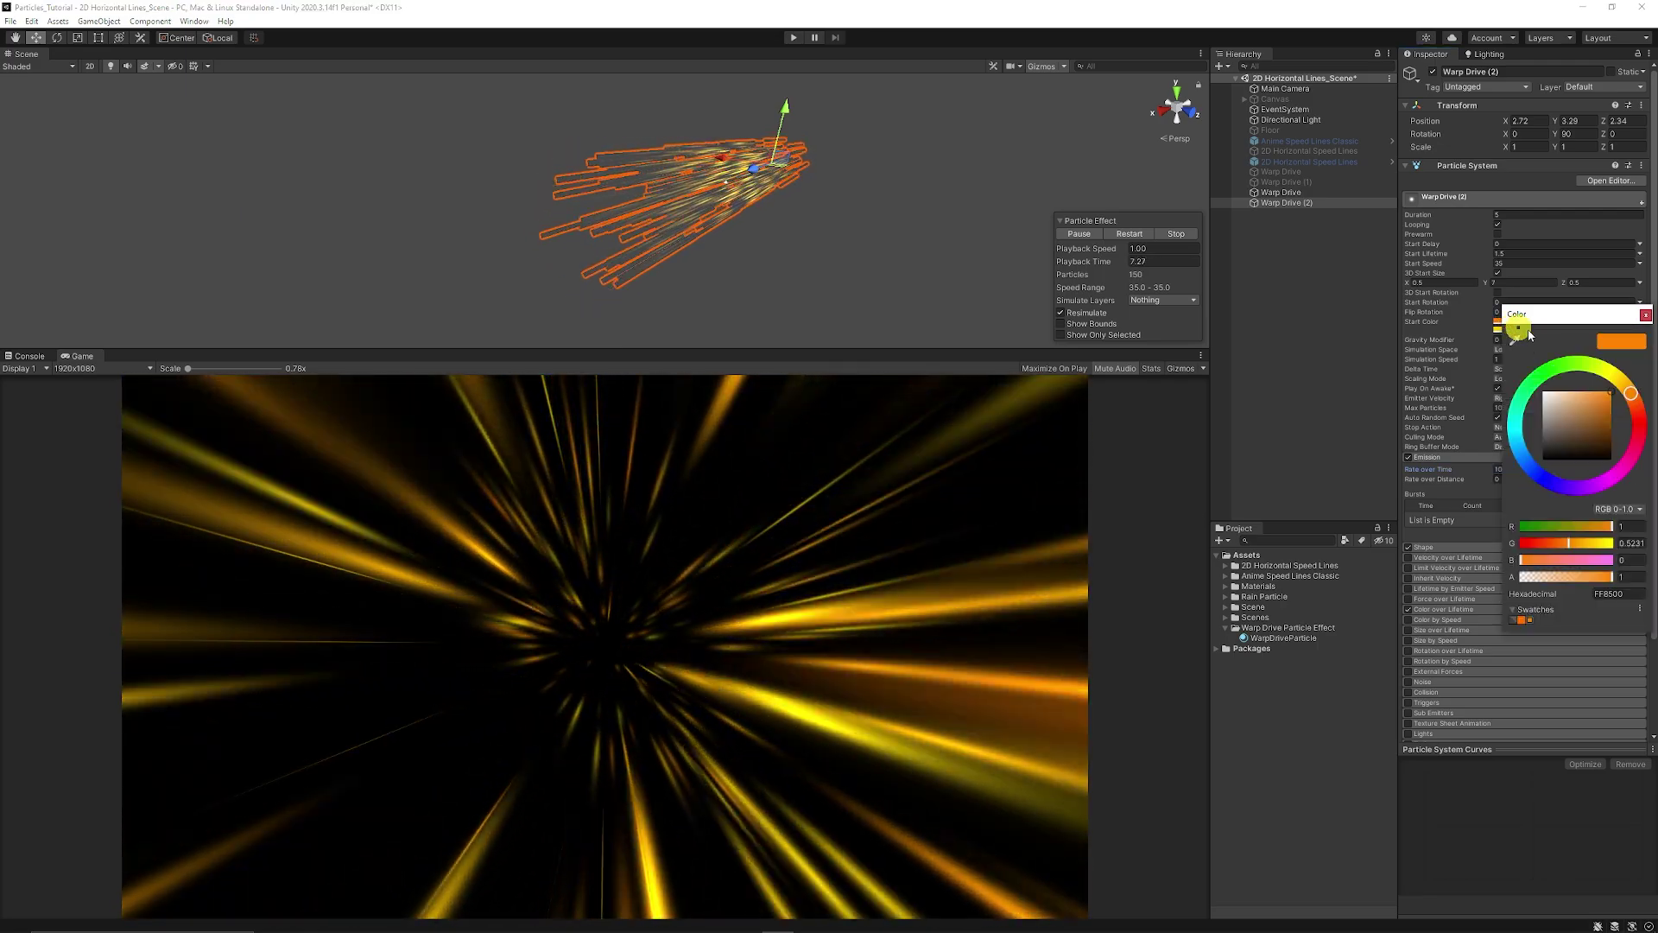
pyautogui.click(1647, 314)
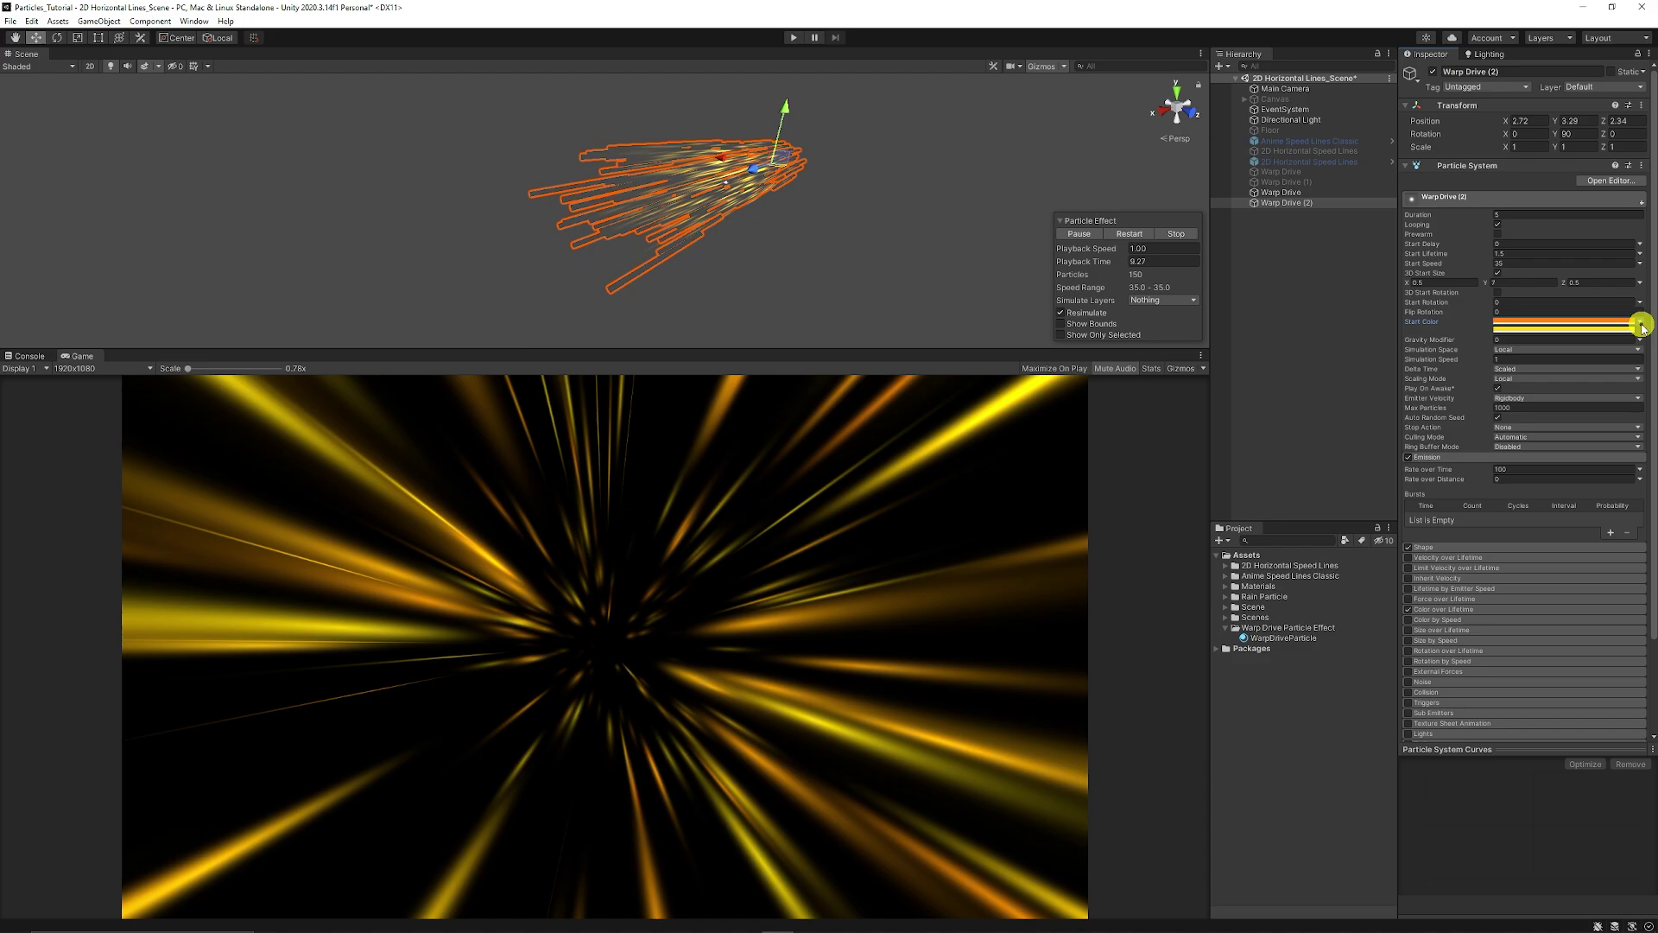
pyautogui.click(1575, 334)
pyautogui.click(1538, 324)
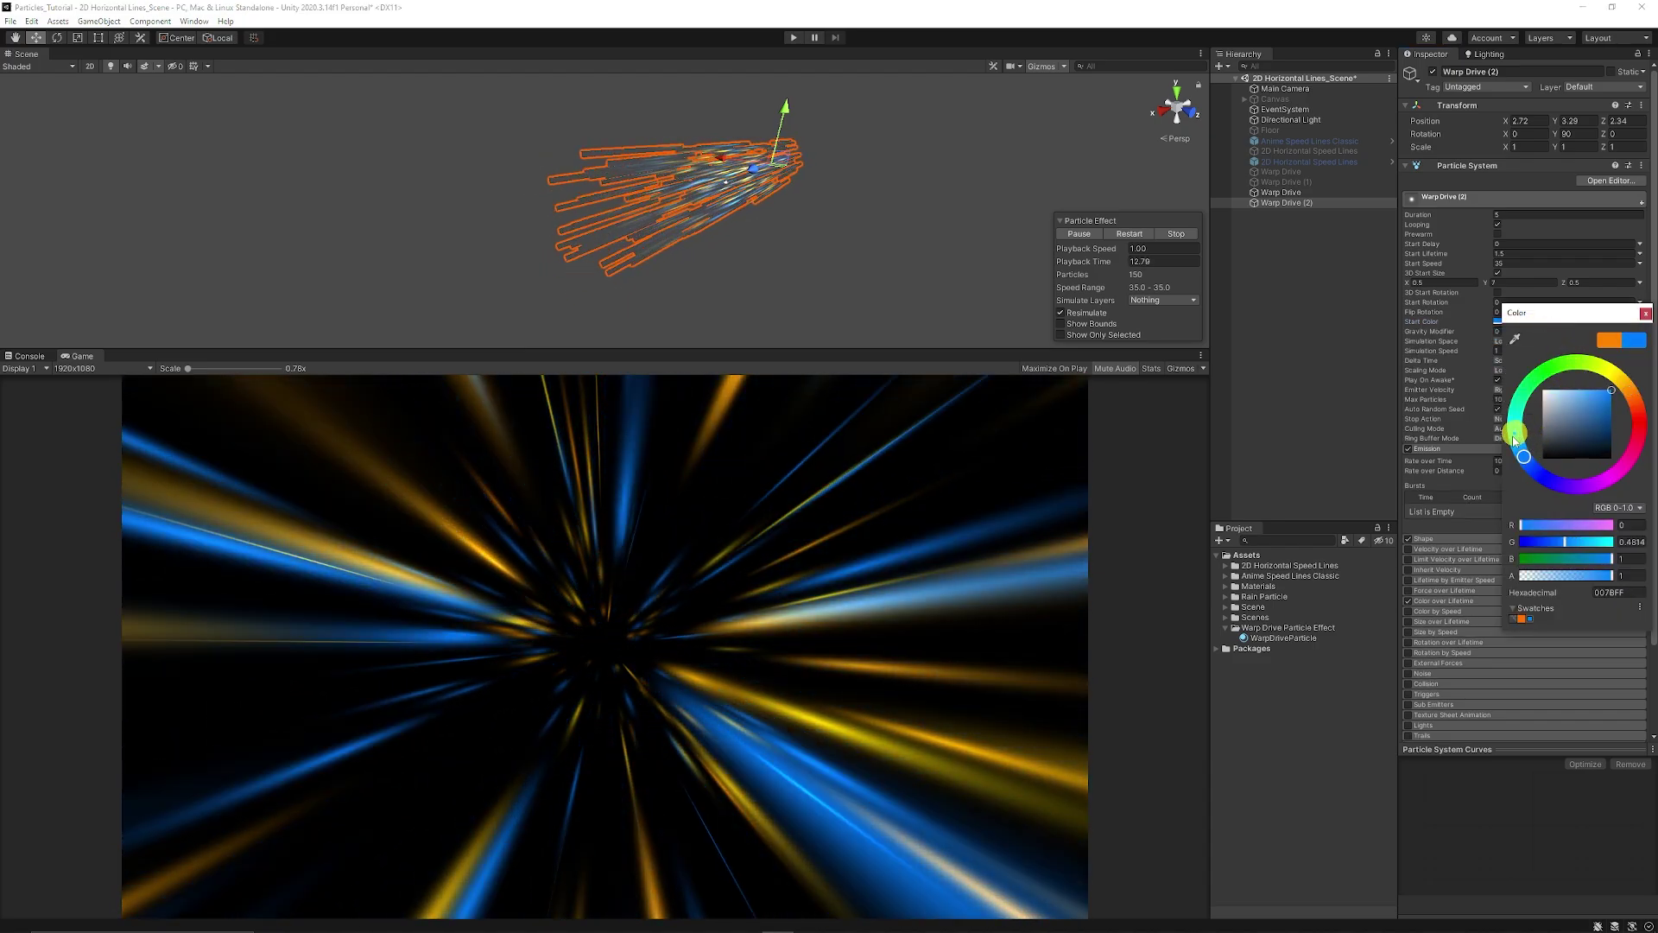
# Select both active Warp Drive systems and move them together to about X -9.3, Y 3.28, Z 2.3
pyautogui.keyDown('ctrl'); pyautogui.click(1281, 192); pyautogui.keyUp('ctrl')
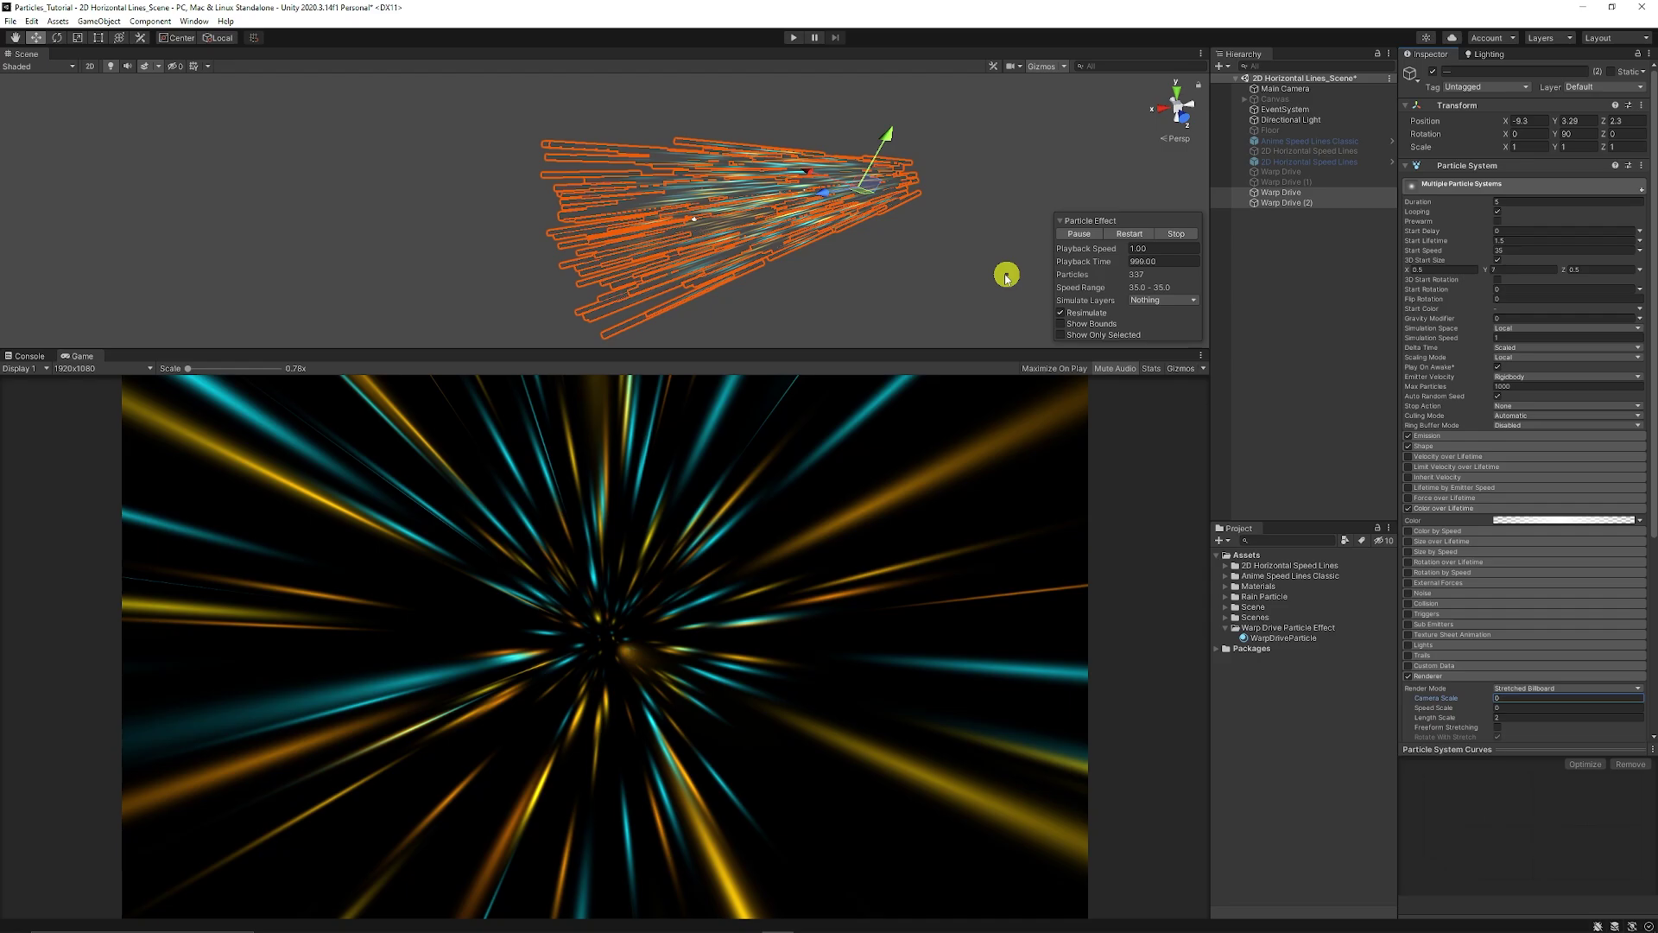
pyautogui.moveTo(769, 219); pyautogui.dragTo(881, 185)
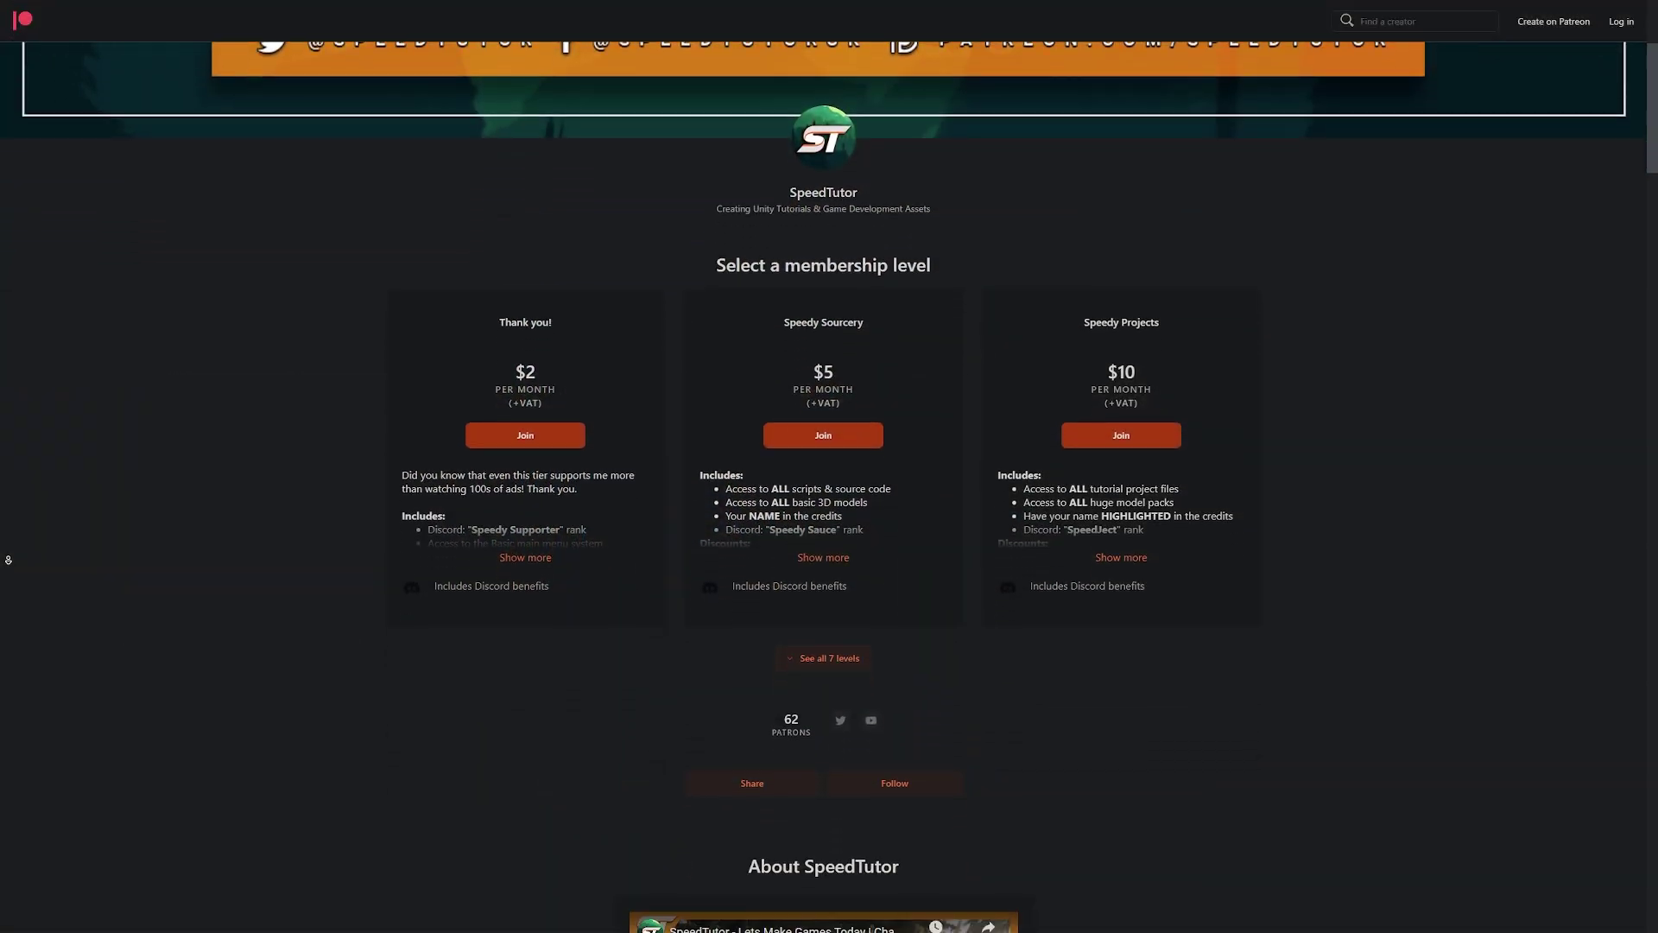
pyautogui.scroll(-7, 7, 559)
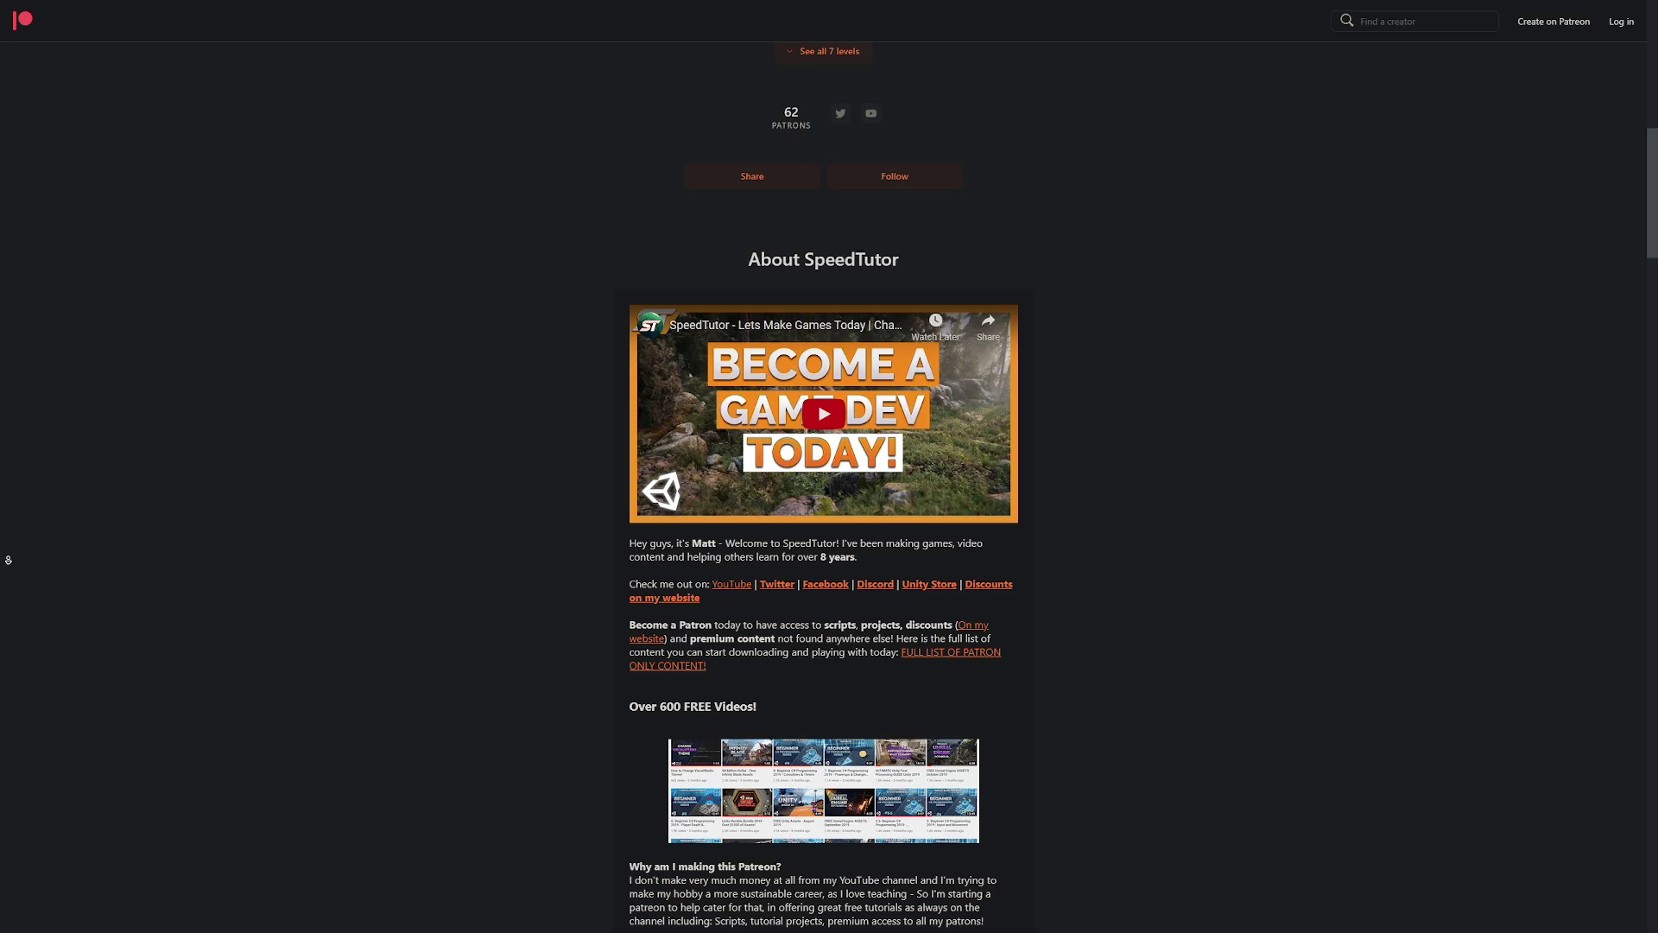
pyautogui.scroll(-7, 8, 560)
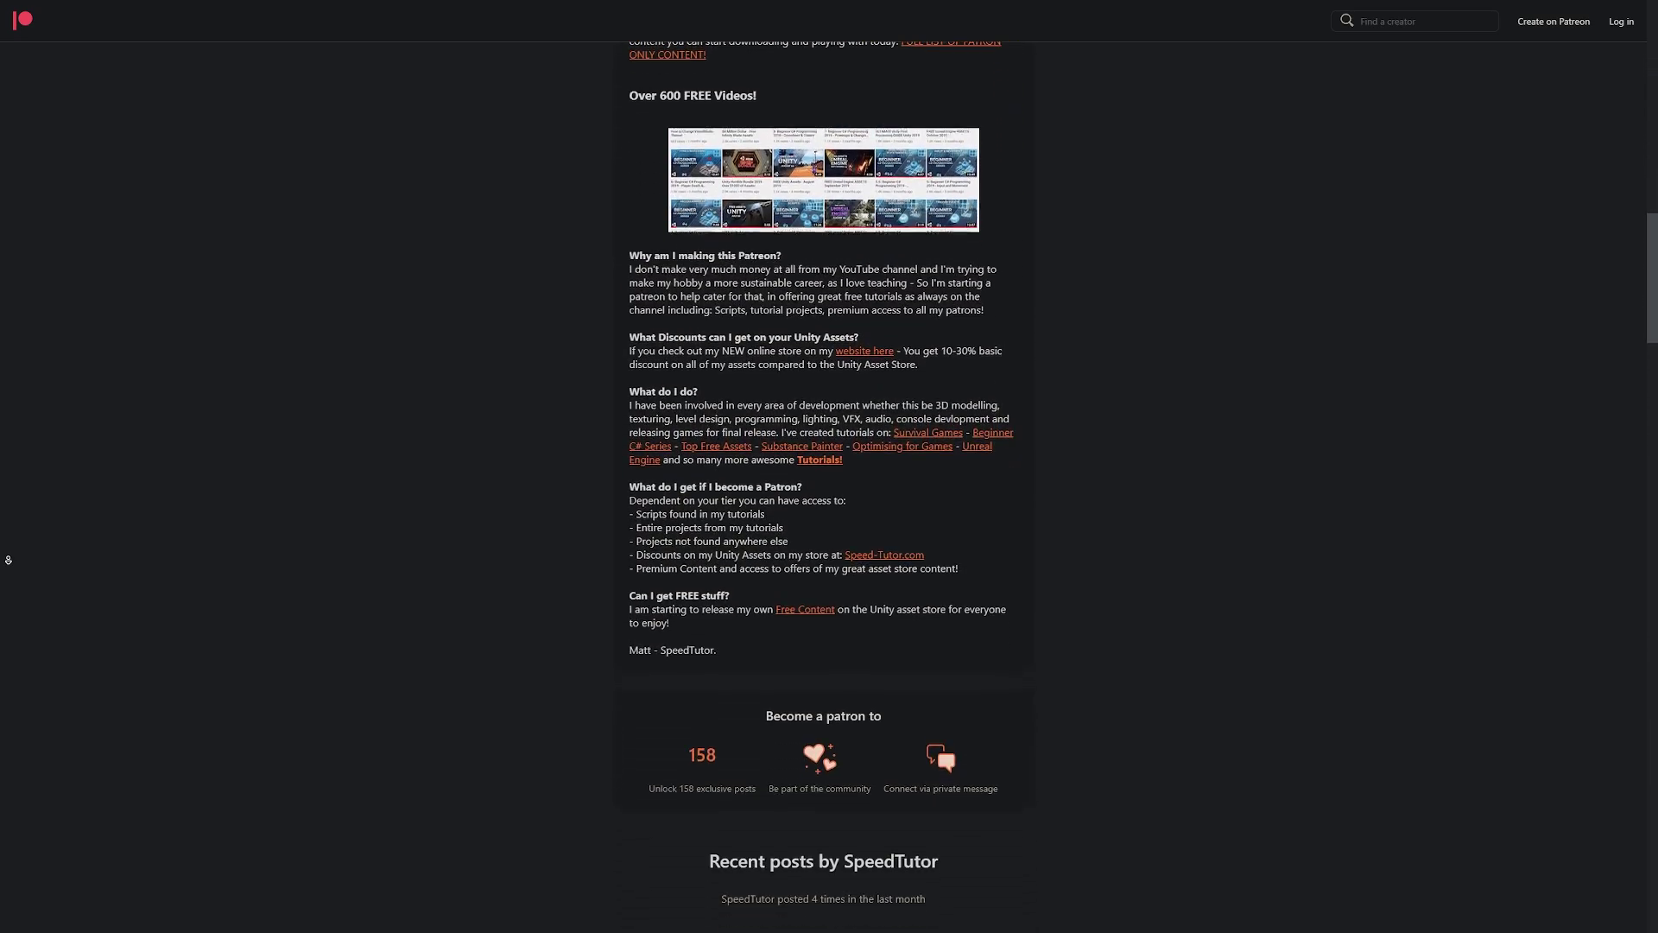
pyautogui.scroll(-5, 8, 560)
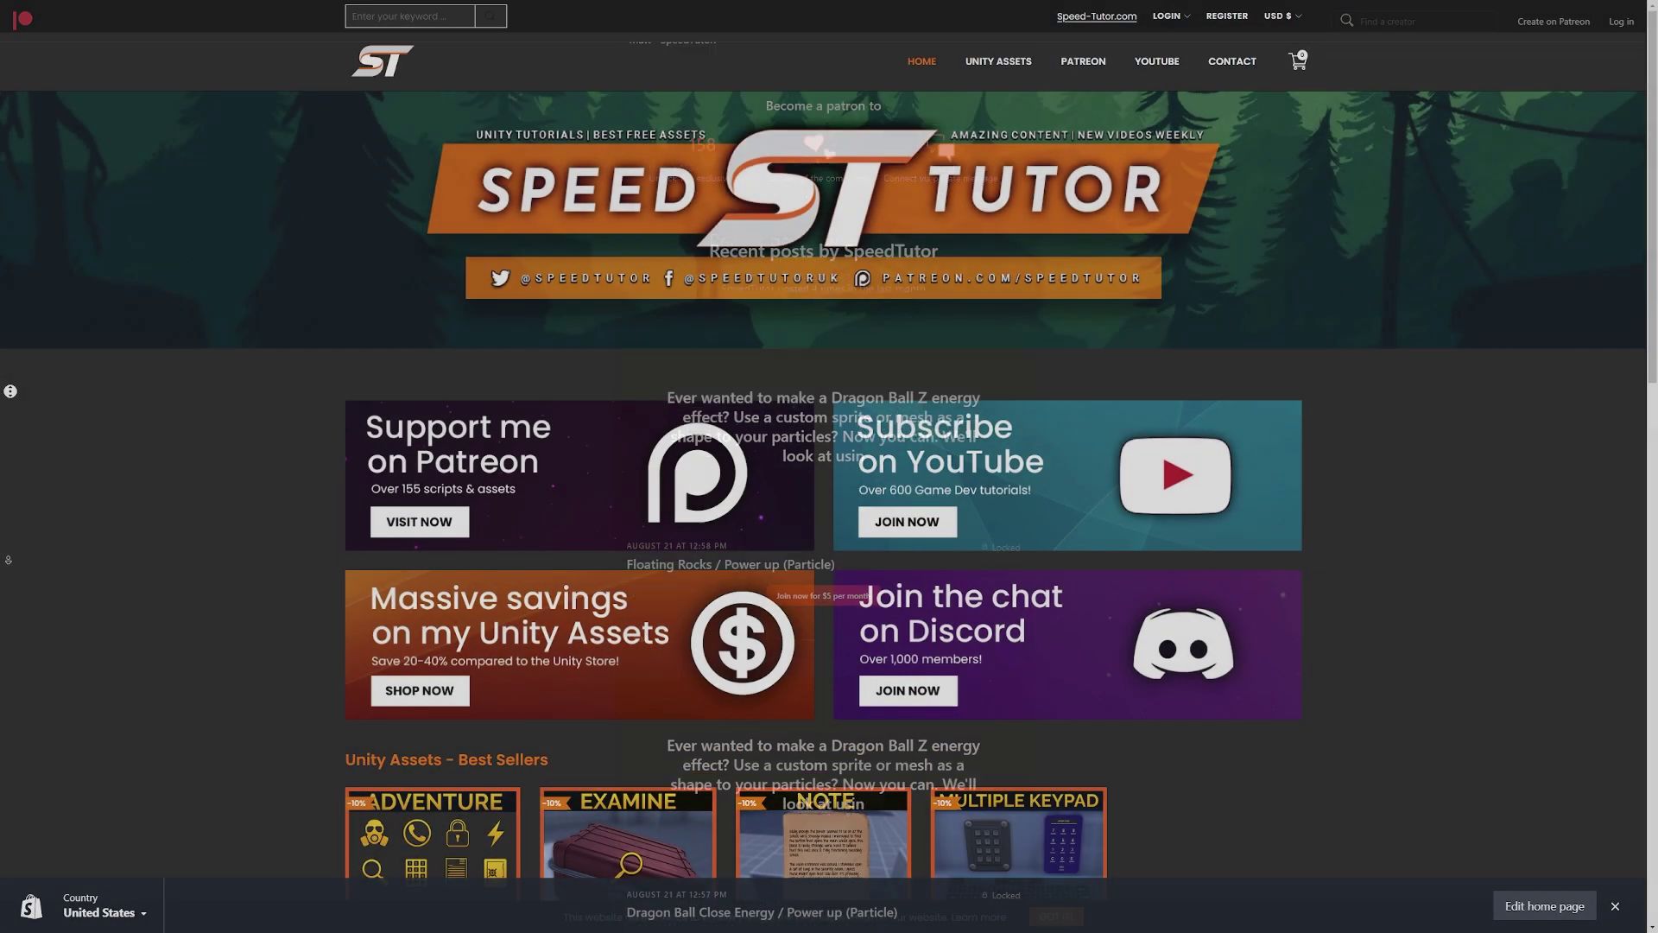
pyautogui.scroll(-3, 12, 412)
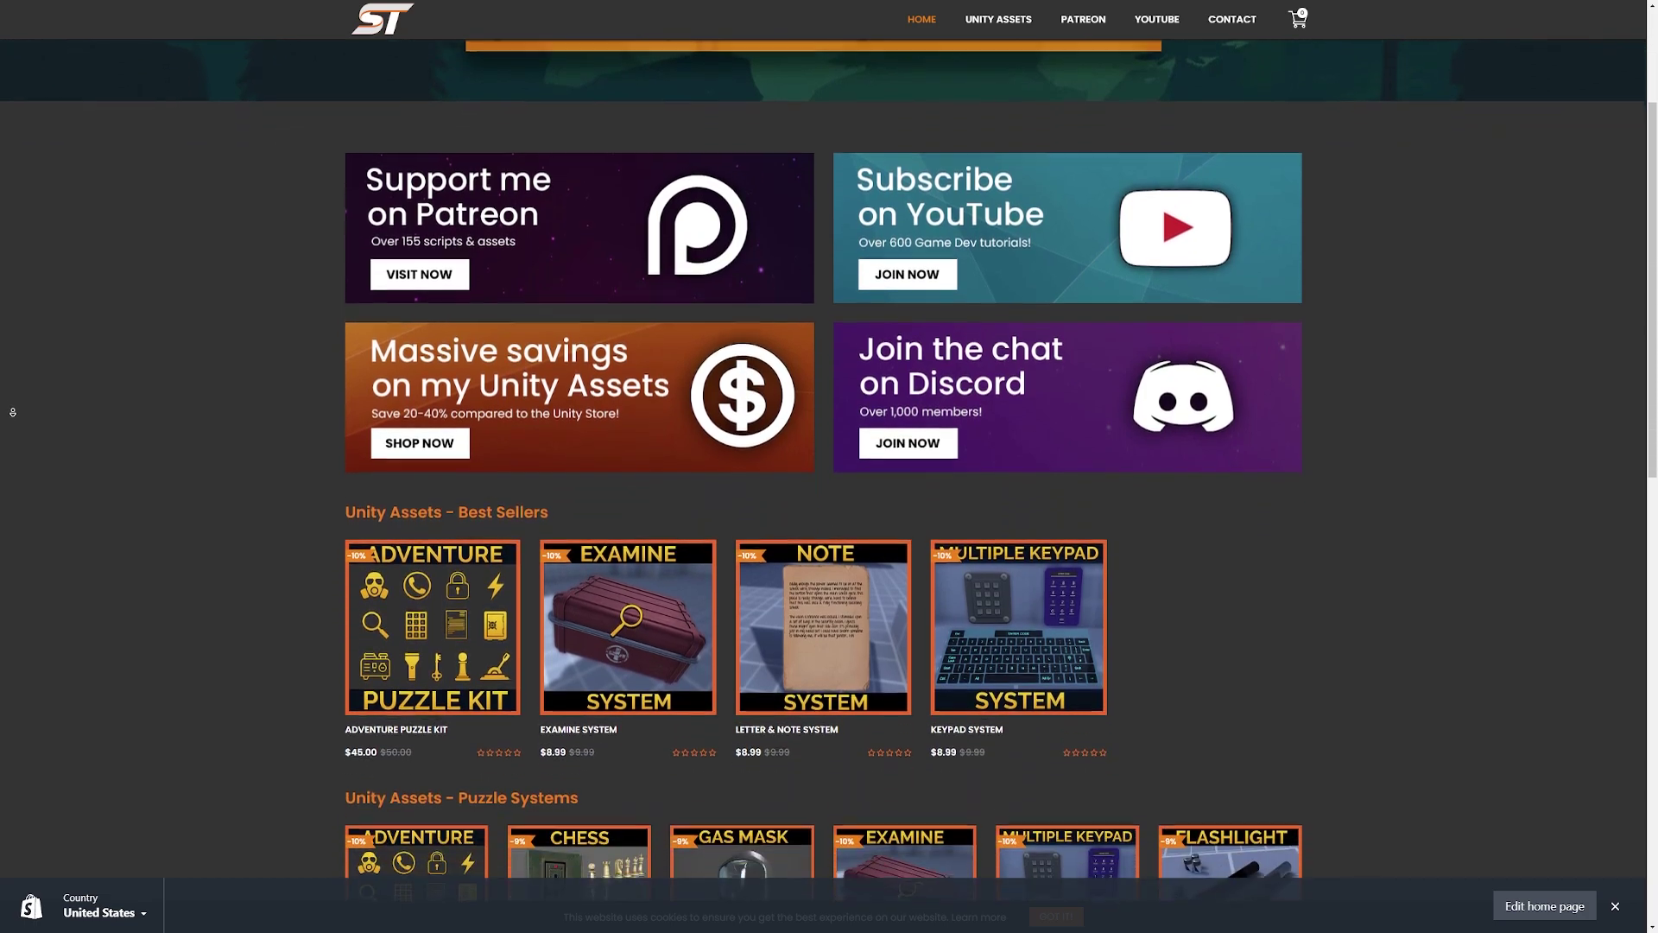
pyautogui.scroll(-4, 12, 412)
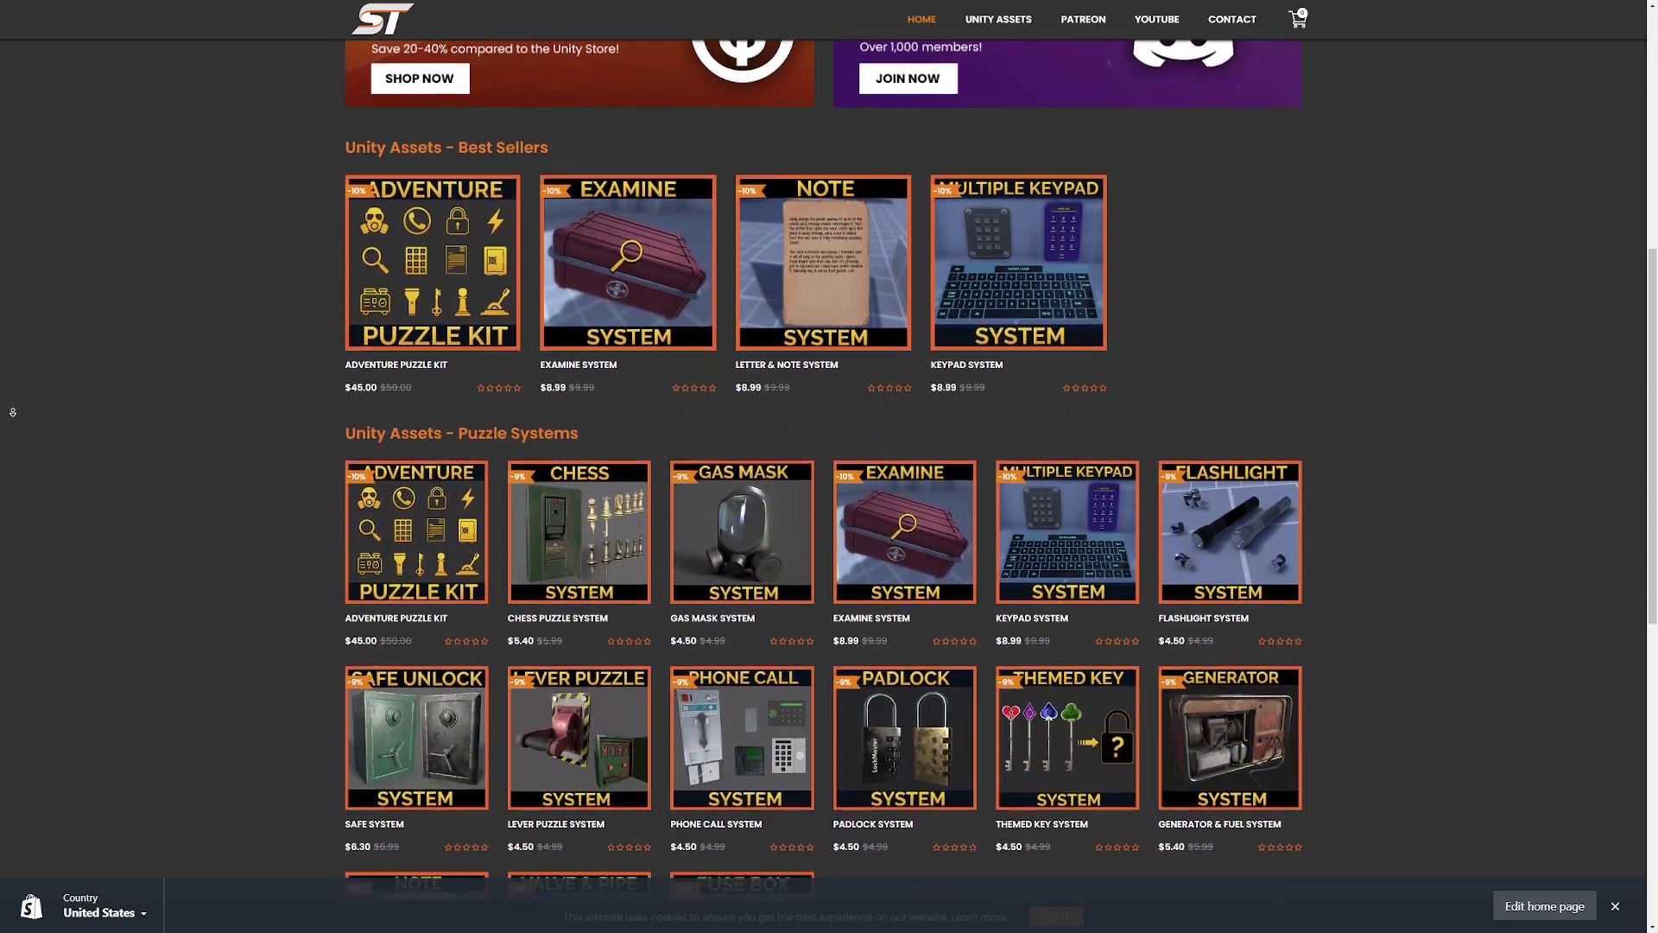
pyautogui.scroll(-4, 13, 412)
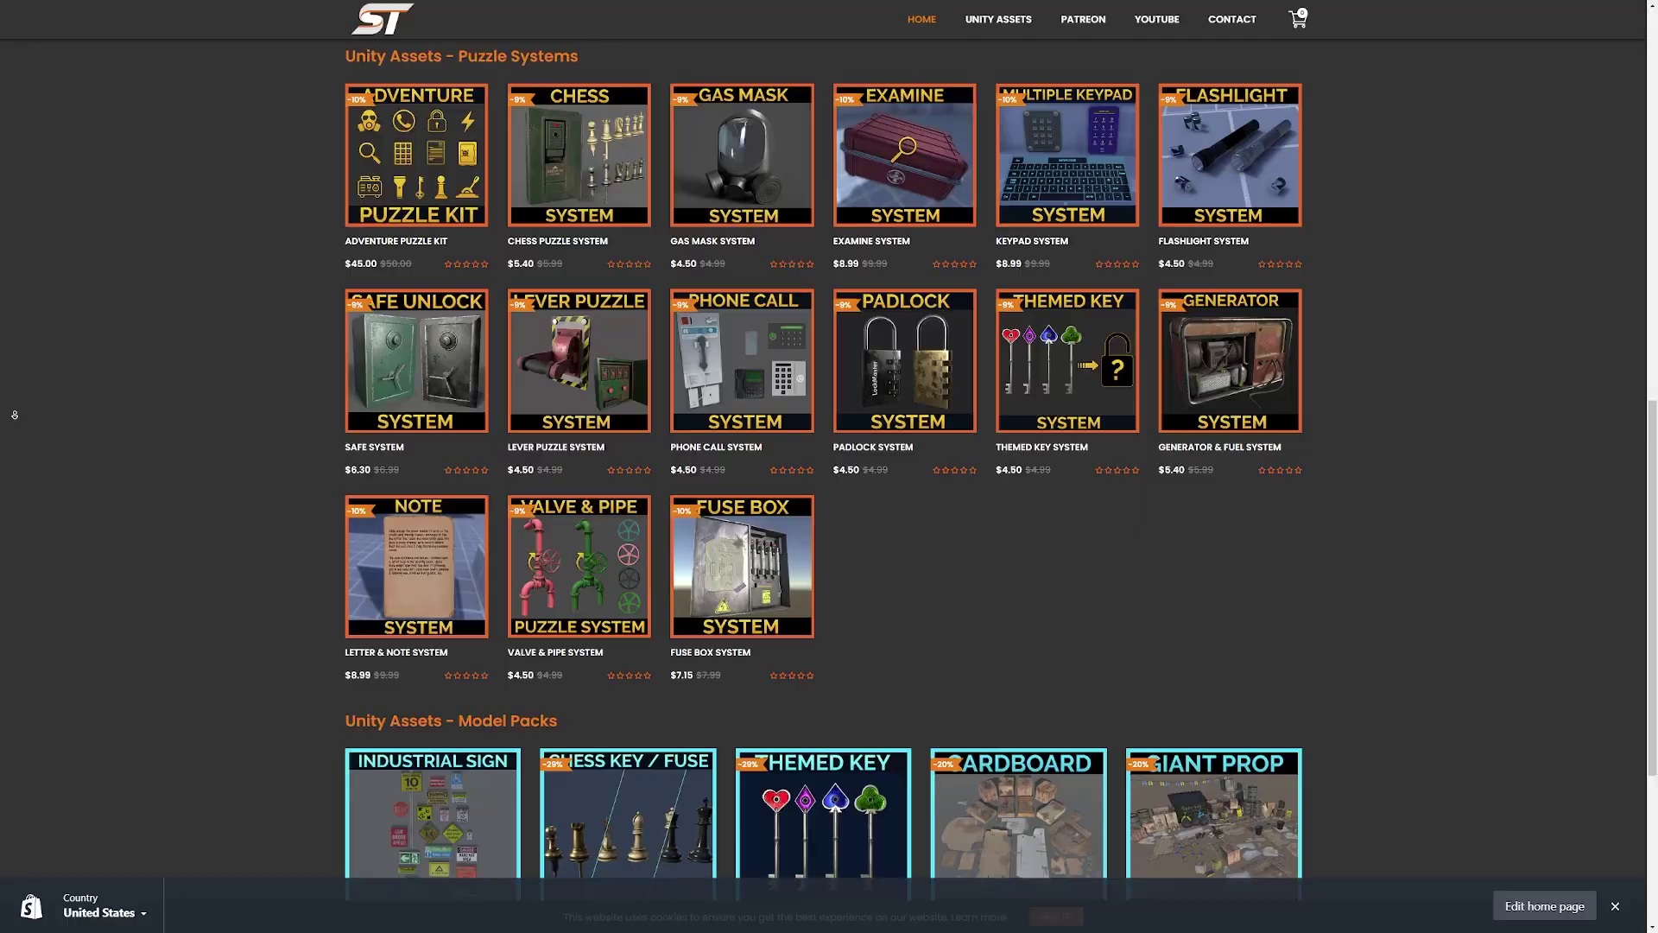